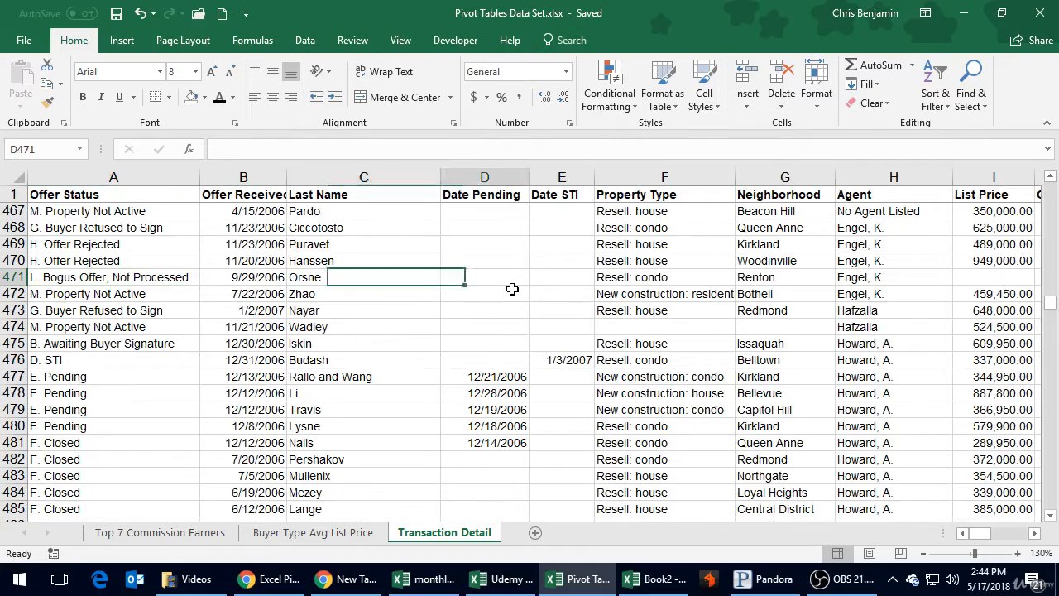
- Look through the Transaction Detail offer records from around row 471 back up to the first data row
{"action": "key", "text": "Left"}
{"action": "key", "text": "Left"}
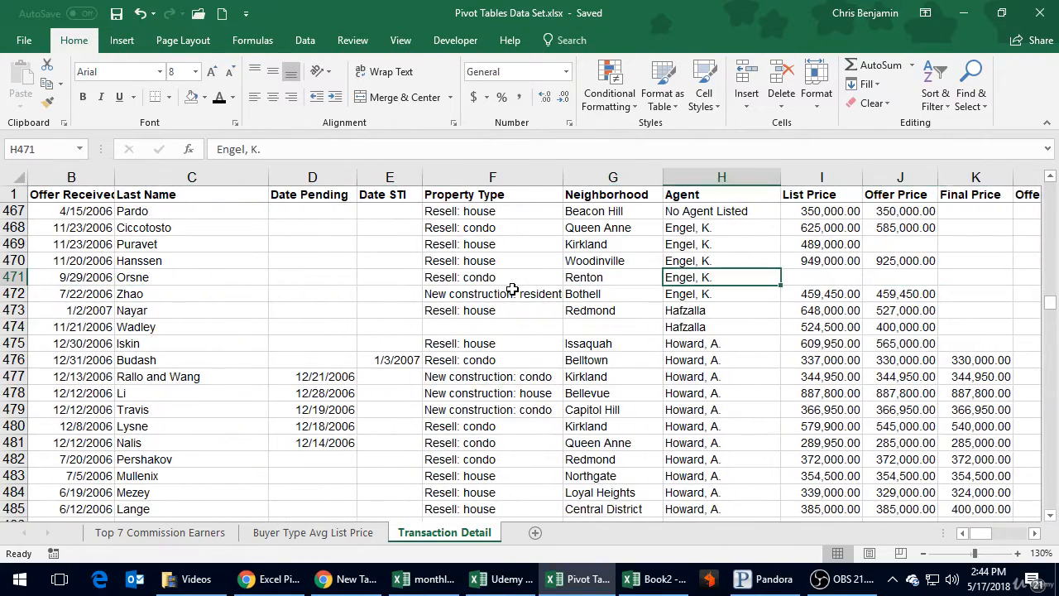
{"action": "key", "text": "Home"}
{"action": "key", "text": "Up"}
{"action": "key", "text": "Up"}
{"action": "key", "text": "Up"}
{"action": "key", "text": "Up"}
{"action": "key", "text": "Up"}
{"action": "key", "text": "Up"}
{"action": "key", "text": "Up"}
{"action": "key", "text": "Up"}
{"action": "key", "text": "Up"}
{"action": "key", "text": "Up"}
{"action": "key", "text": "Up"}
{"action": "key", "text": "Up"}
{"action": "key", "text": "Up"}
{"action": "key", "text": "Up"}
{"action": "key", "text": "Up"}
{"action": "key", "text": "Up"}
{"action": "key", "text": "Up"}
{"action": "key", "text": "Up"}
{"action": "key", "text": "Up"}
{"action": "key", "text": "Up"}
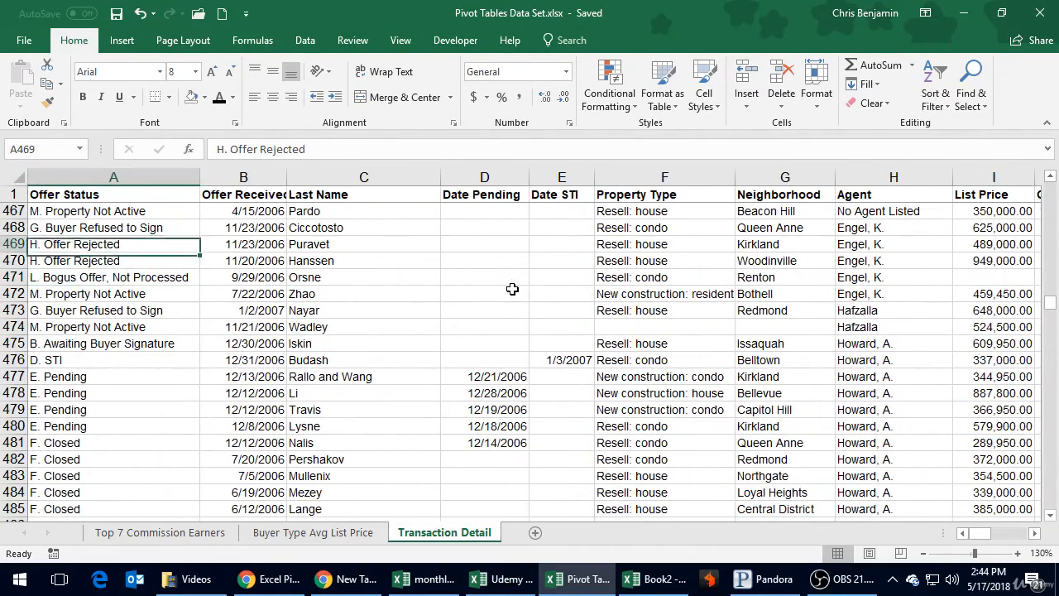
{"action": "key", "text": "Up"}
{"action": "key", "text": "Up"}
{"action": "key", "text": "Up"}
{"action": "key", "text": "Up"}
{"action": "key", "text": "Up"}
{"action": "key", "text": "Up"}
{"action": "key", "text": "Up"}
{"action": "key", "text": "Up"}
{"action": "key", "text": "Up"}
{"action": "key", "text": "Up"}
{"action": "key", "text": "Up"}
{"action": "key", "text": "Up"}
{"action": "key", "text": "Up"}
{"action": "key", "text": "Up"}
{"action": "key", "text": "Up"}
{"action": "key", "text": "Up"}
{"action": "key", "text": "Up"}
{"action": "key", "text": "Up"}
{"action": "key", "text": "Up"}
{"action": "key", "text": "Up"}
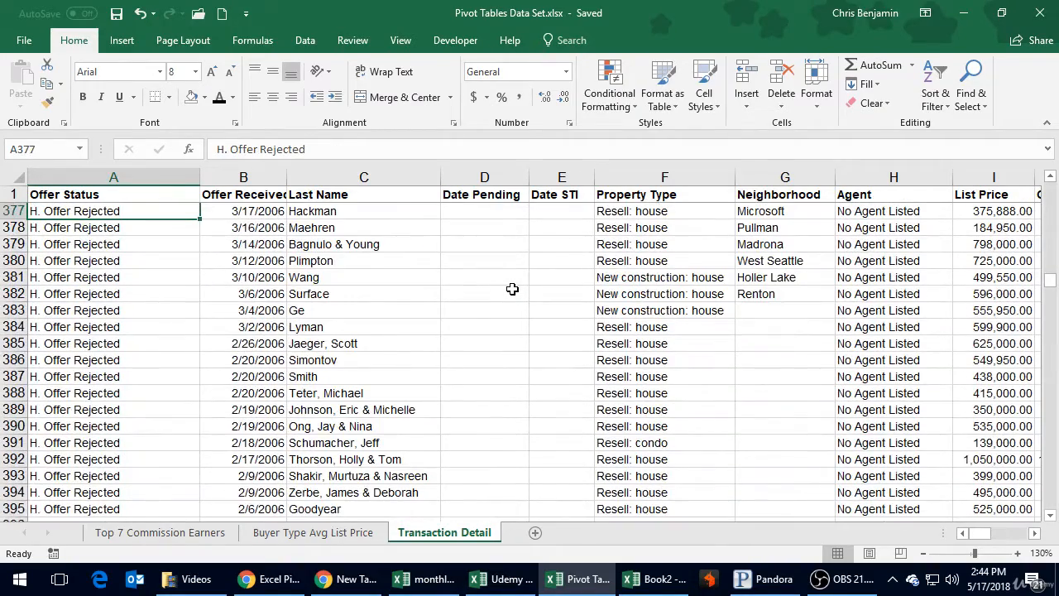
{"action": "key", "text": "Up"}
{"action": "key", "text": "Up"}
{"action": "key", "text": "Up"}
{"action": "key", "text": "Up"}
{"action": "key", "text": "Up"}
{"action": "key", "text": "Up"}
{"action": "key", "text": "Up"}
{"action": "key", "text": "Up"}
{"action": "key", "text": "Up"}
{"action": "key", "text": "Up"}
{"action": "key", "text": "Up"}
{"action": "key", "text": "Up"}
{"action": "key", "text": "Up"}
{"action": "key", "text": "Up"}
{"action": "key", "text": "Up"}
{"action": "key", "text": "Up"}
{"action": "key", "text": "Up"}
{"action": "key", "text": "Up"}
{"action": "key", "text": "Up"}
{"action": "key", "text": "Up"}
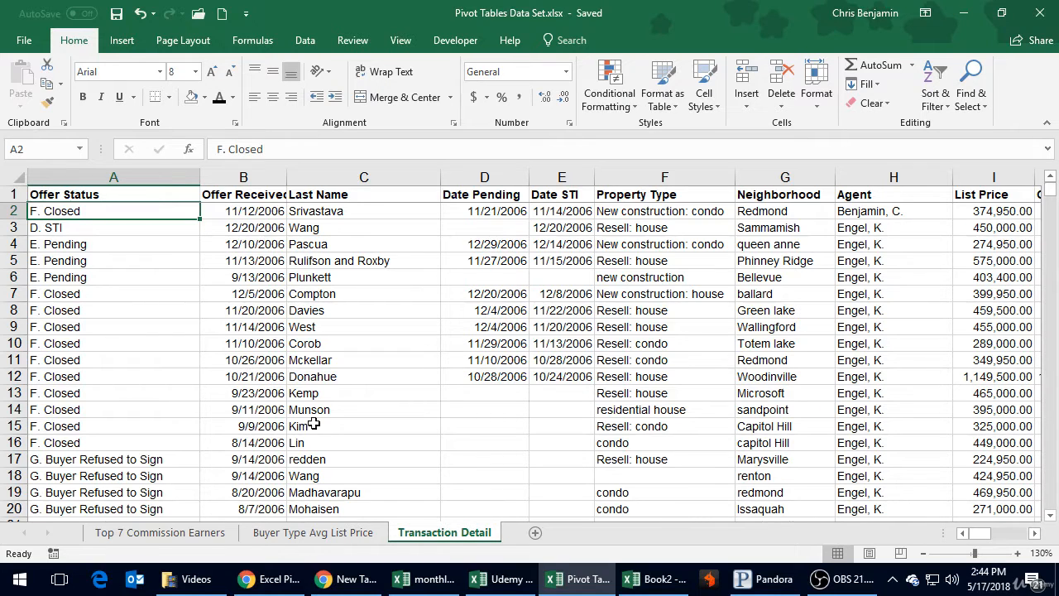
- Create a PivotTable on a new worksheet from the Transaction Detail data range A1:R827
{"action": "left_click", "coordinate": [165, 277]}
{"action": "left_click", "coordinate": [122, 39]}
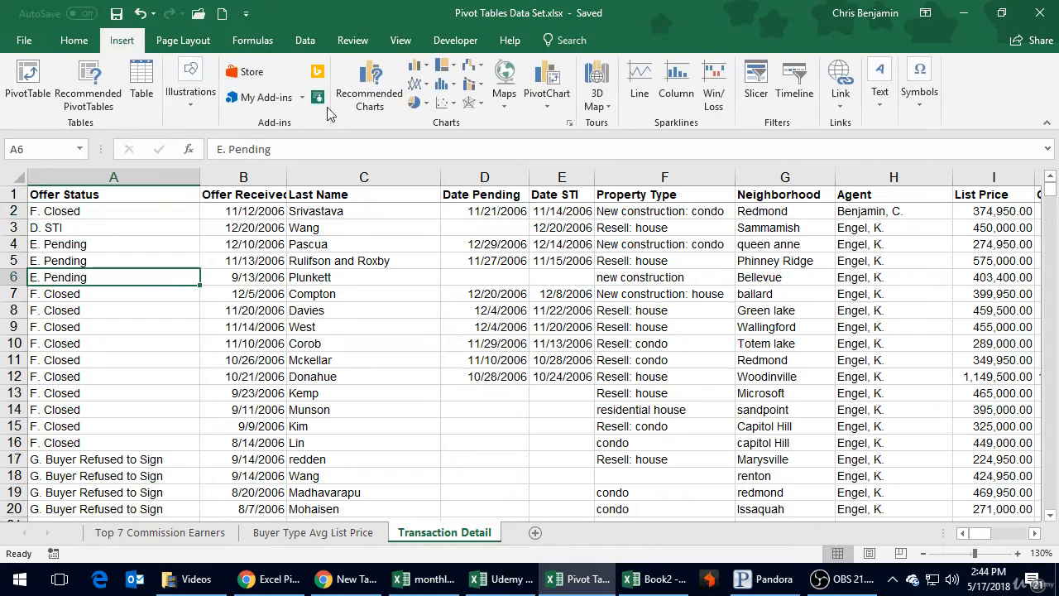
{"action": "left_click", "coordinate": [19, 86]}
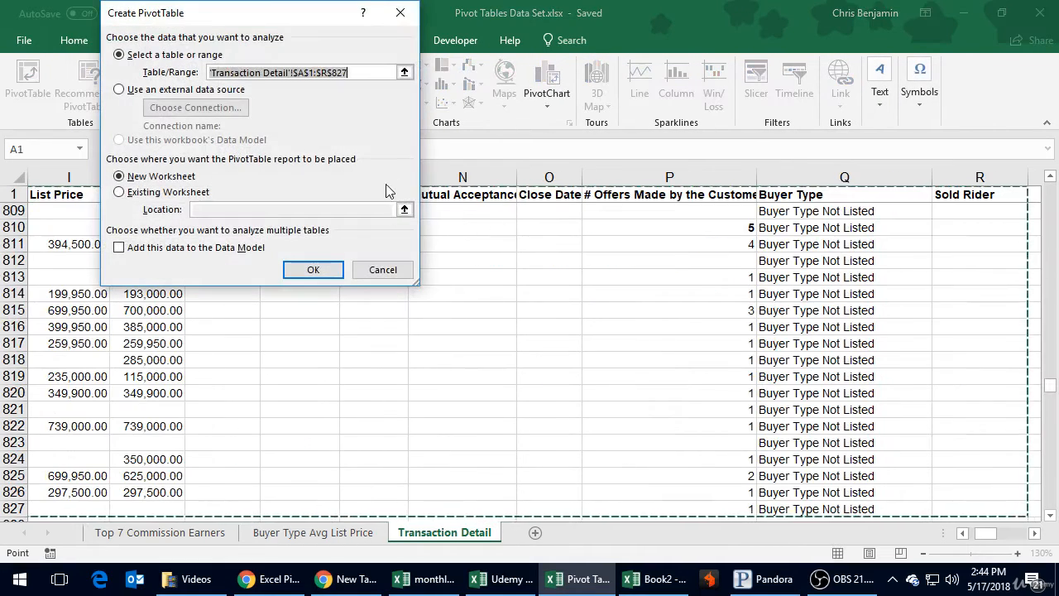
{"action": "left_click", "coordinate": [328, 273]}
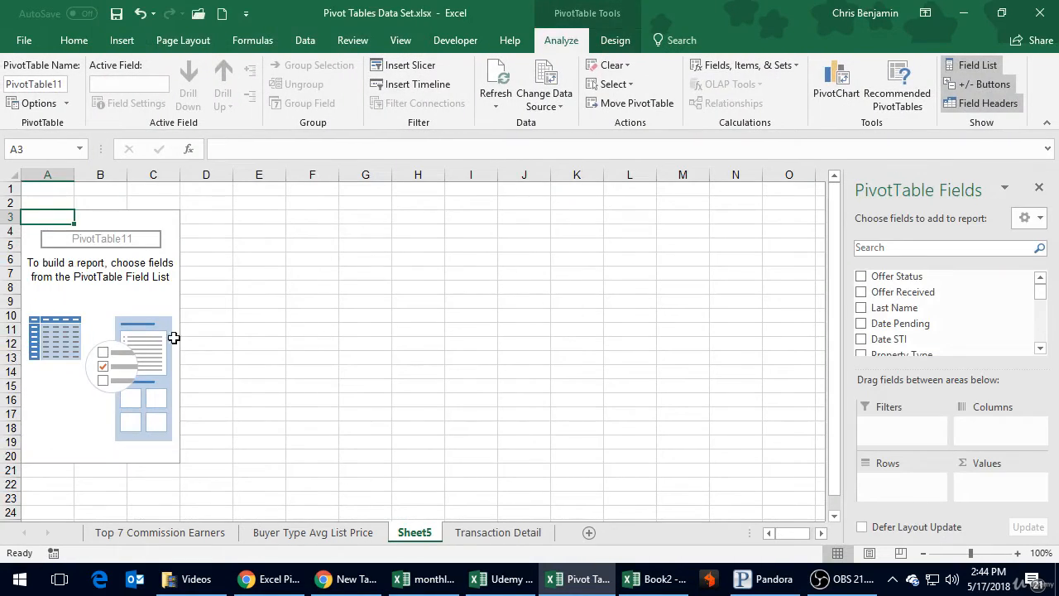
- List Offer Status as the PivotTable's rows and add Offer Status to the values as a count
{"action": "left_click", "coordinate": [149, 313]}
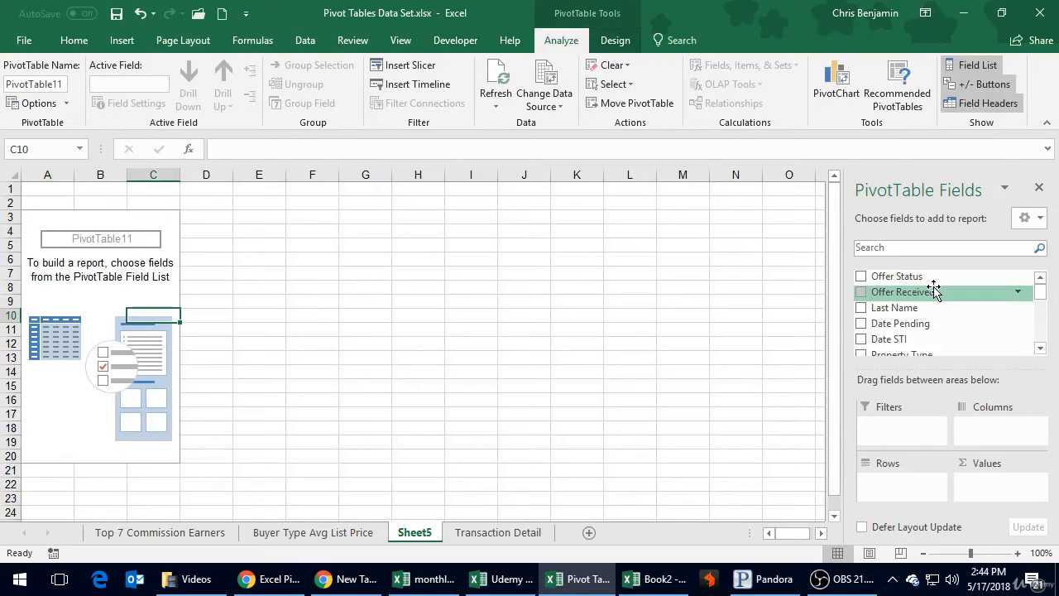
{"action": "left_click_drag", "start_coordinate": [906, 280], "coordinate": [906, 482]}
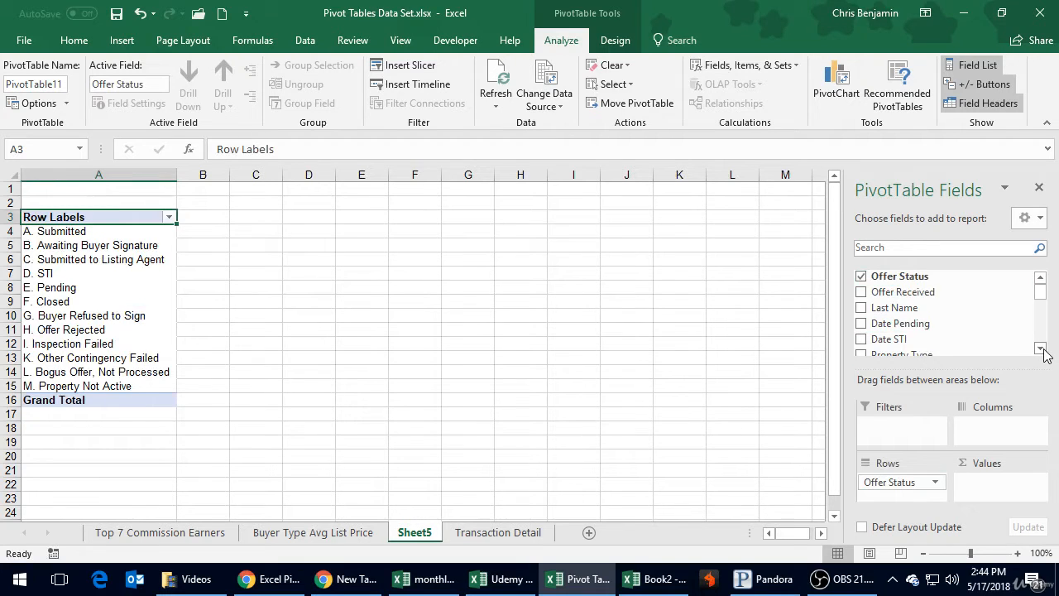
{"action": "left_click_drag", "start_coordinate": [910, 275], "coordinate": [981, 487]}
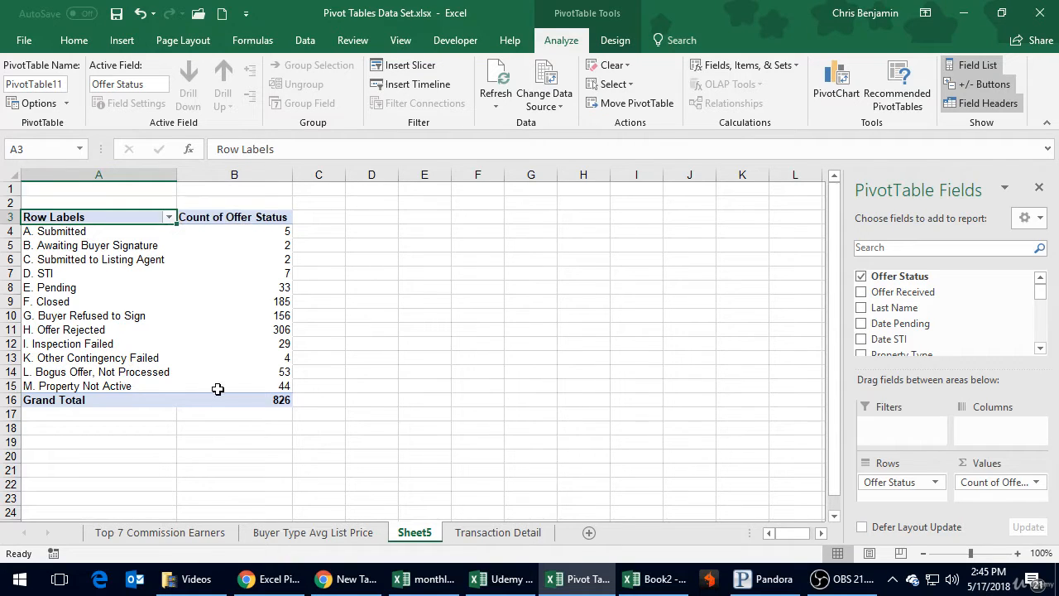
{"action": "left_click", "coordinate": [302, 373]}
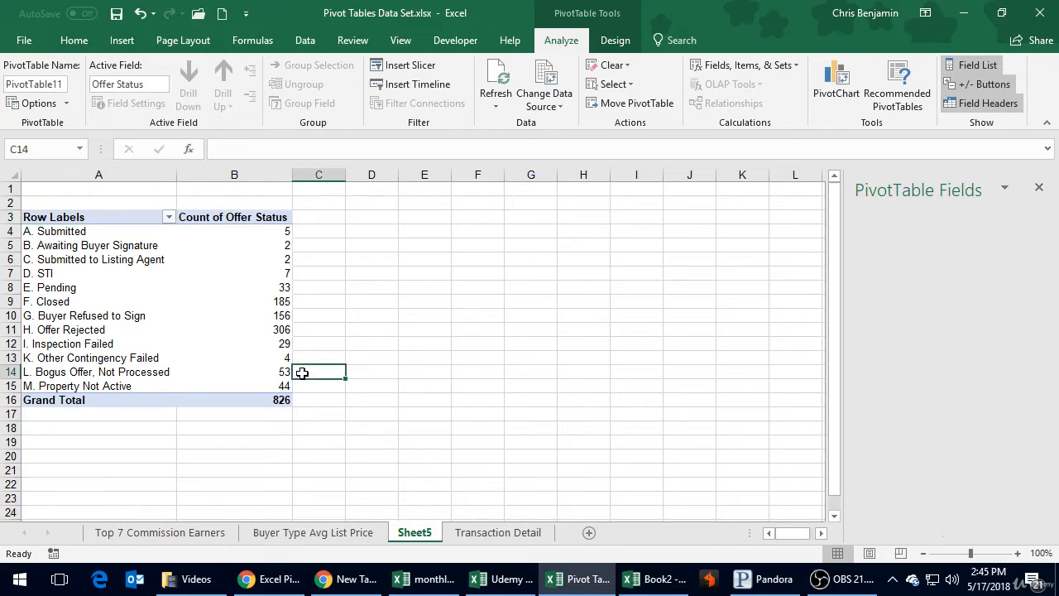
{"action": "left_click", "coordinate": [267, 256]}
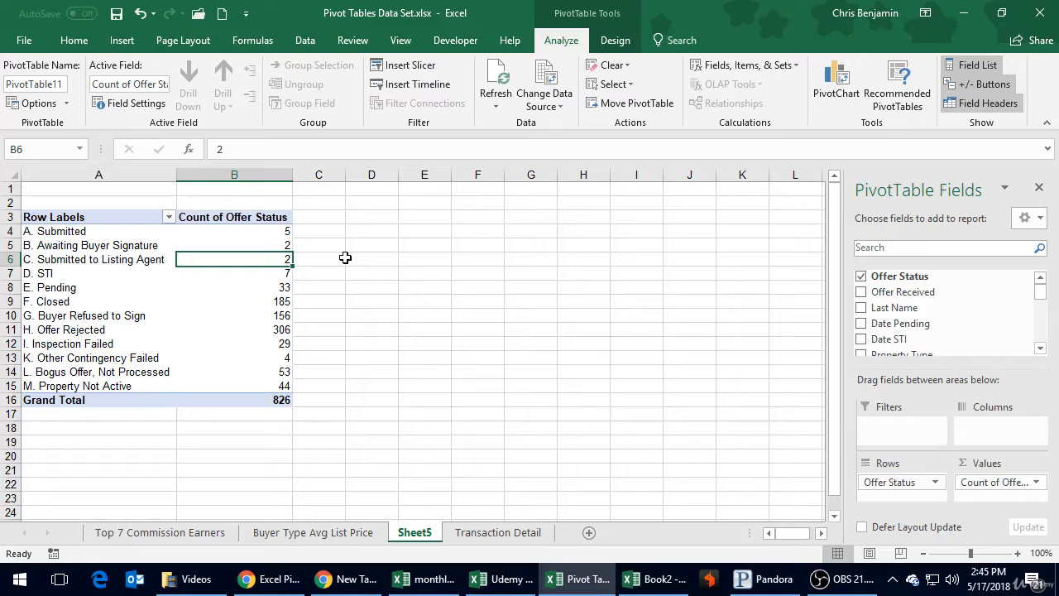
- Rename the new PivotTable worksheet Sheet5 as "Offer Status Counts"
{"action": "left_click", "coordinate": [351, 536]}
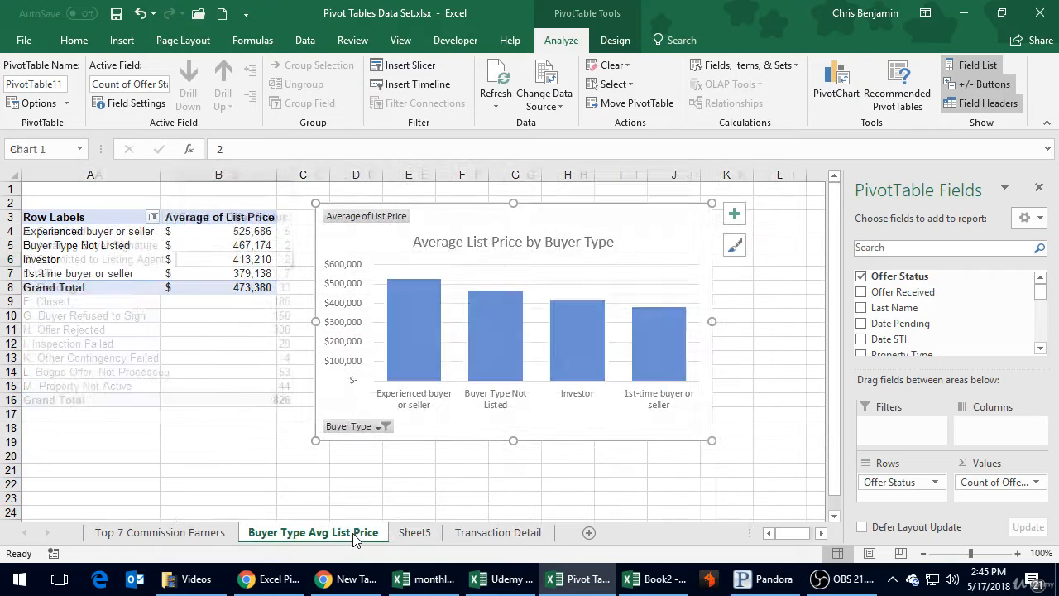
{"action": "left_click", "coordinate": [428, 538]}
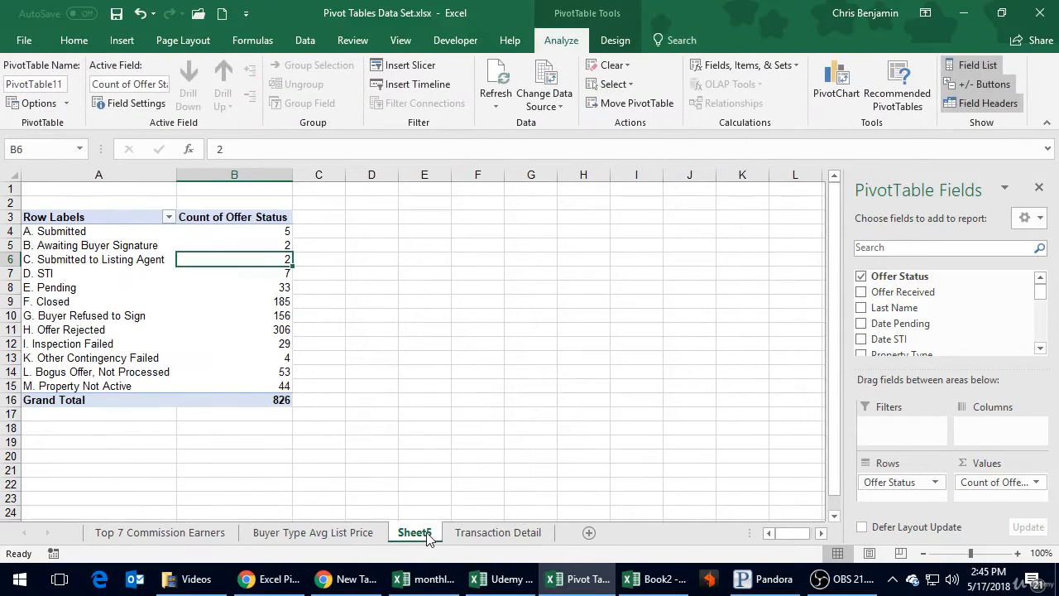
{"action": "double_click", "coordinate": [424, 534]}
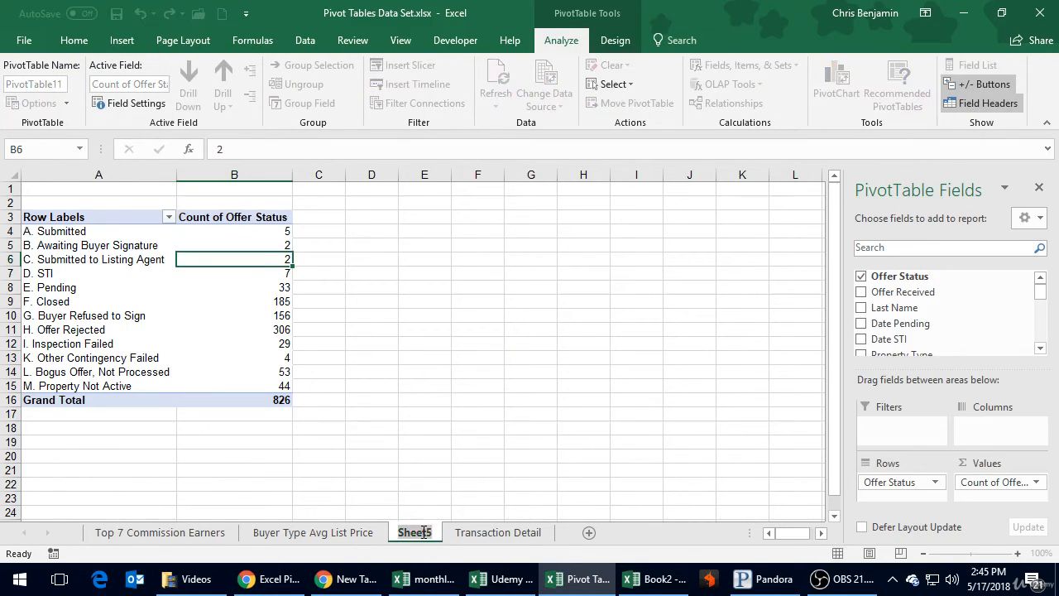
{"action": "type", "text": "O"}
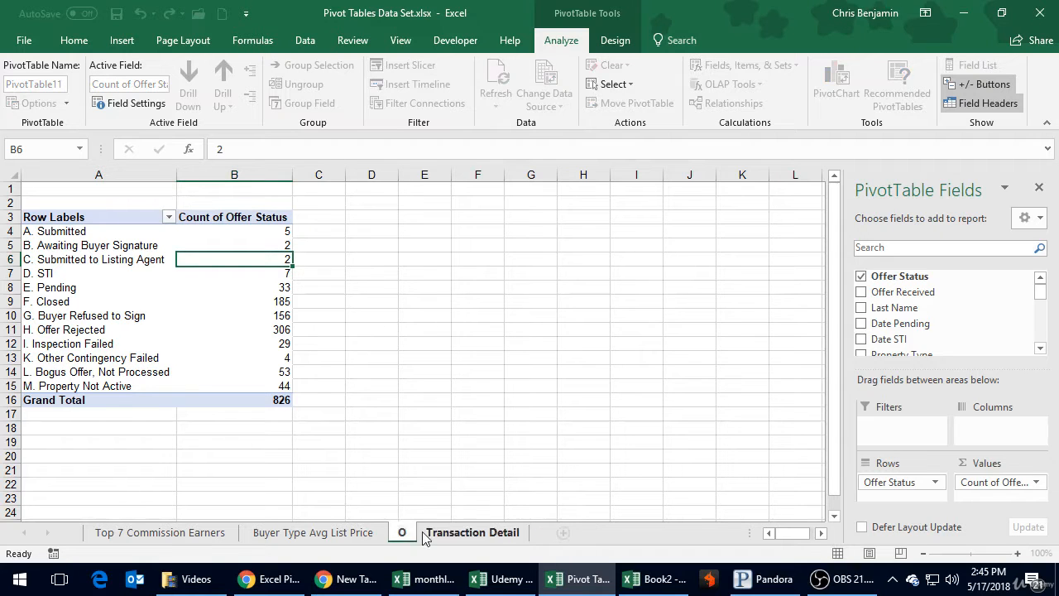
{"action": "type", "text": "ffer Status Counts"}
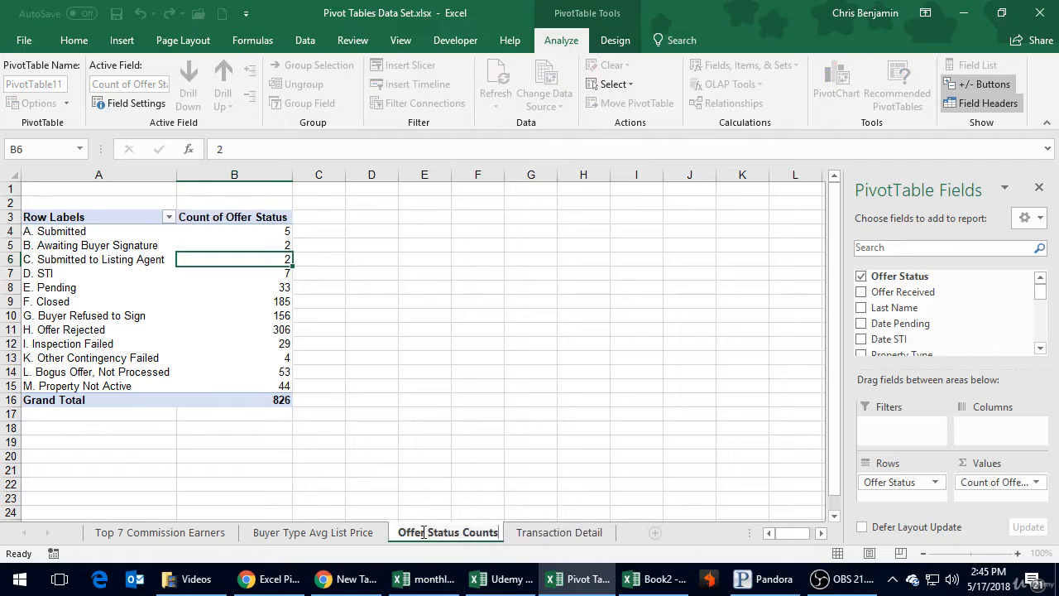
{"action": "key", "text": "Return"}
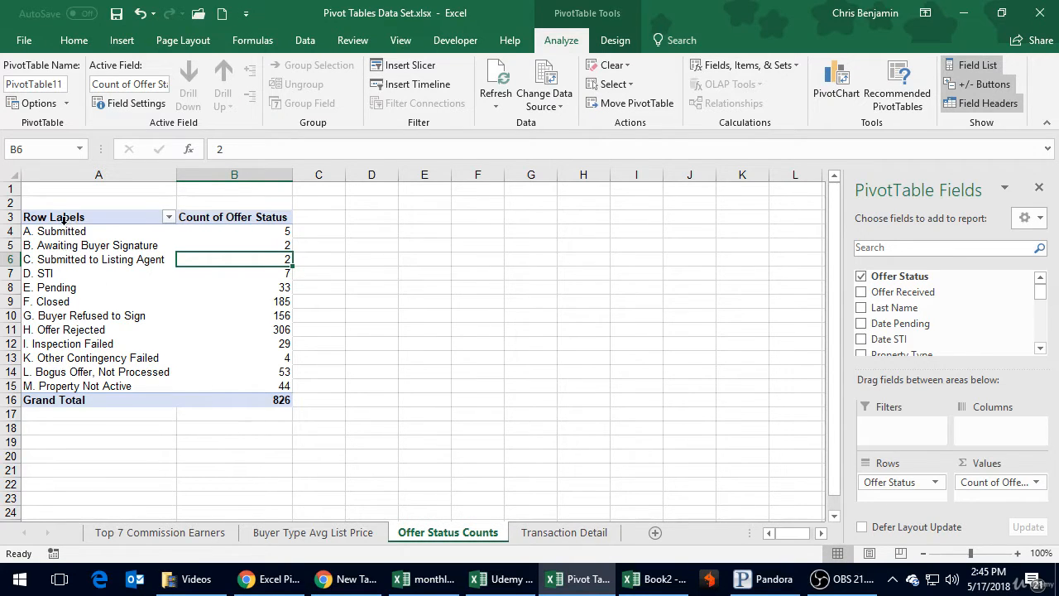
{"action": "left_click", "coordinate": [122, 40]}
{"action": "left_click", "coordinate": [547, 99]}
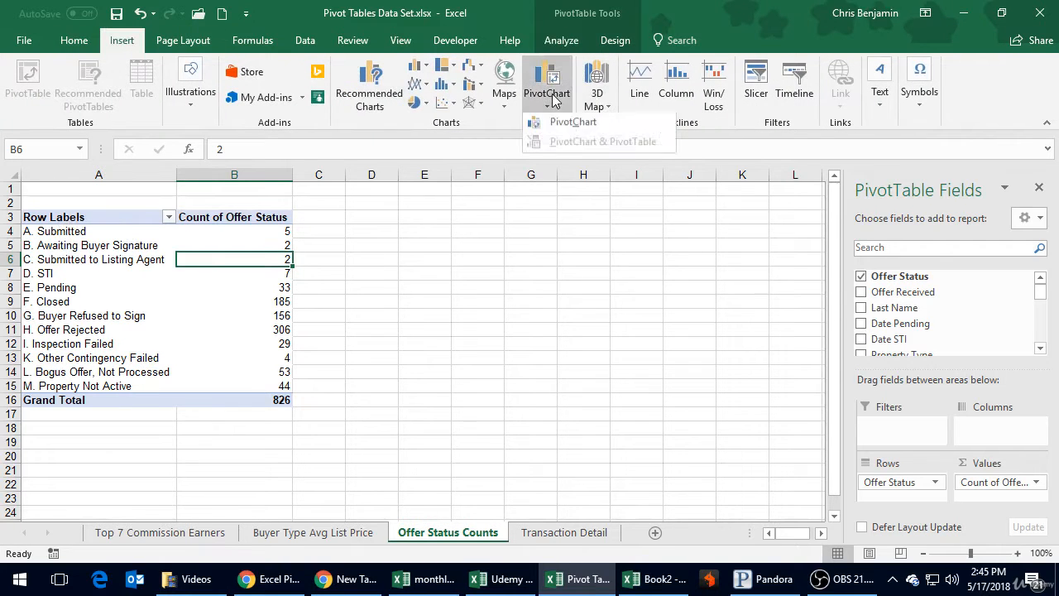
{"action": "left_click", "coordinate": [548, 131]}
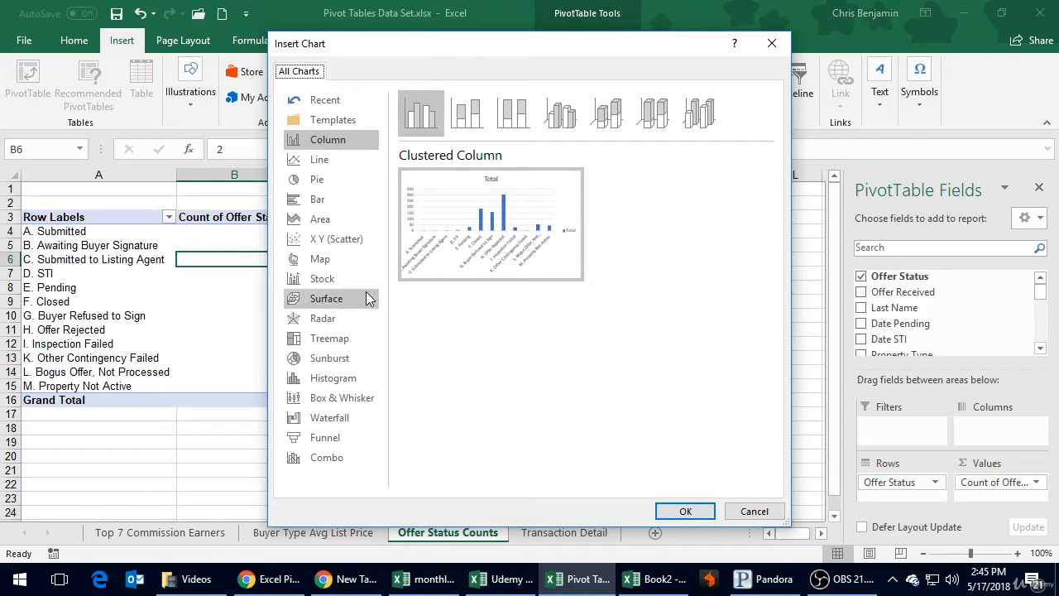
{"action": "mouse_move", "coordinate": [430, 238]}
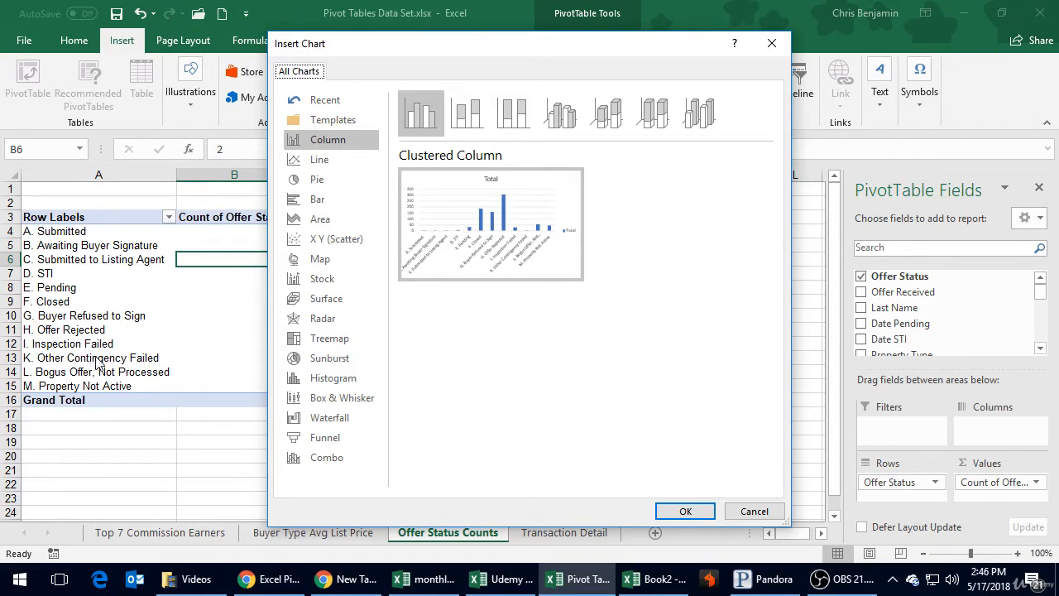
{"action": "mouse_move", "coordinate": [484, 241]}
{"action": "left_click", "coordinate": [754, 511]}
- Show the Count of Offer Status values as % of Column Total through the value field settings
{"action": "left_click", "coordinate": [255, 315]}
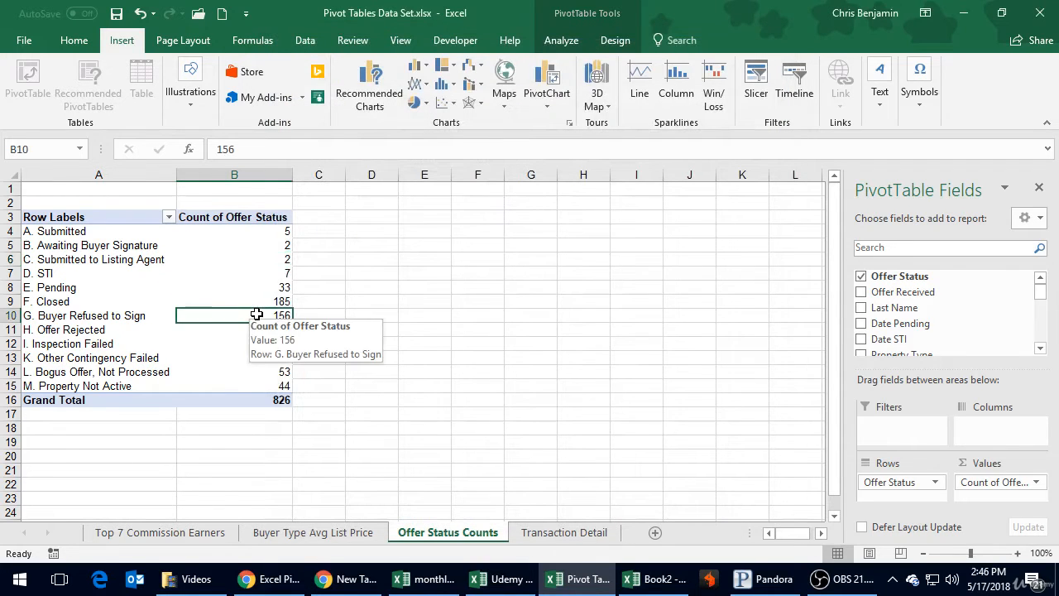
{"action": "left_click", "coordinate": [257, 286]}
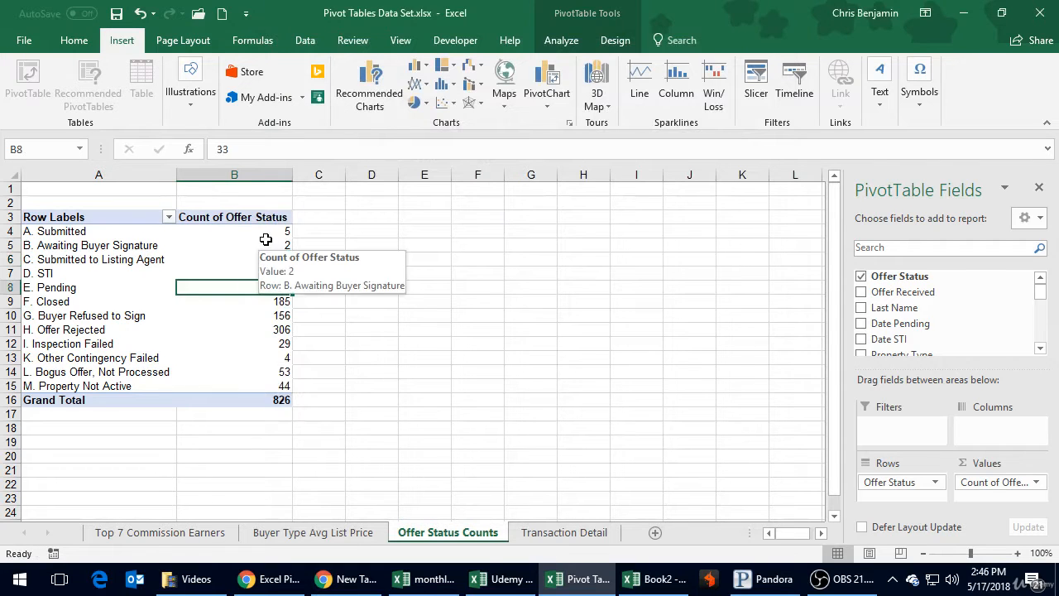
{"action": "right_click", "coordinate": [266, 240]}
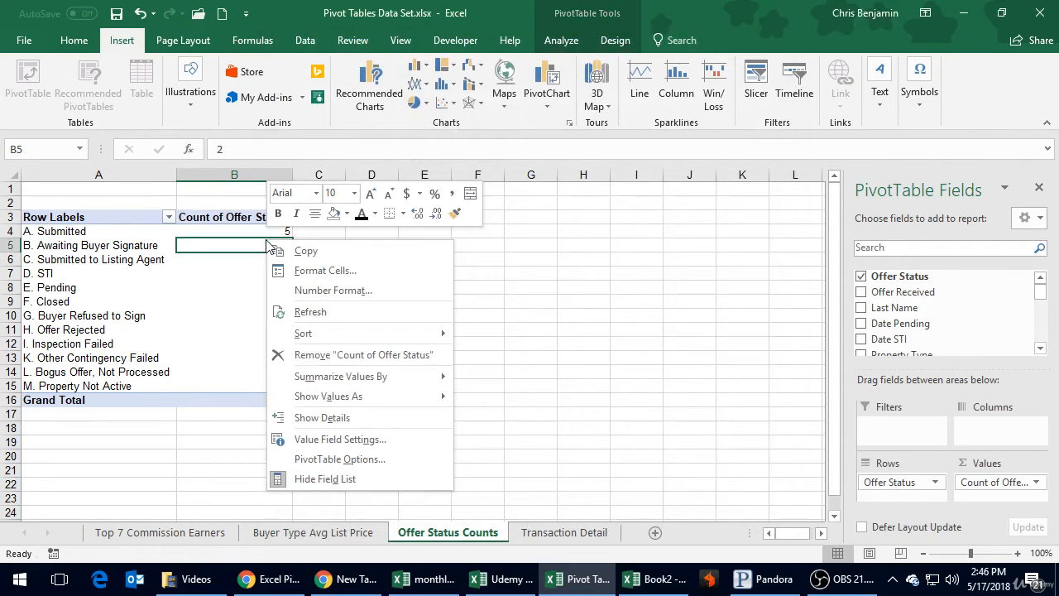
{"action": "left_click", "coordinate": [361, 439]}
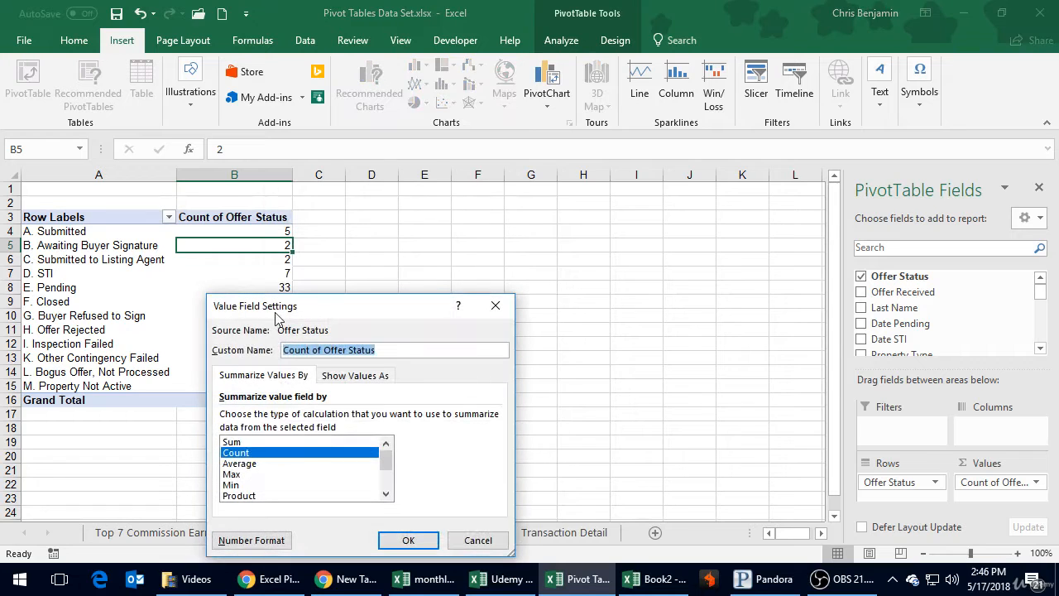
{"action": "left_click_drag", "start_coordinate": [335, 309], "coordinate": [437, 189]}
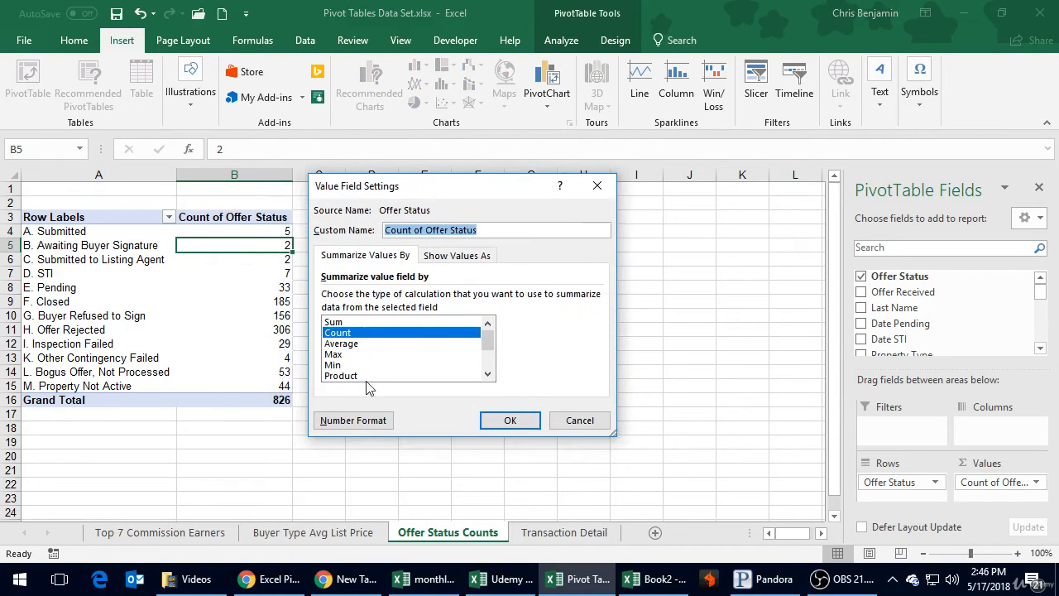
{"action": "left_click", "coordinate": [460, 256]}
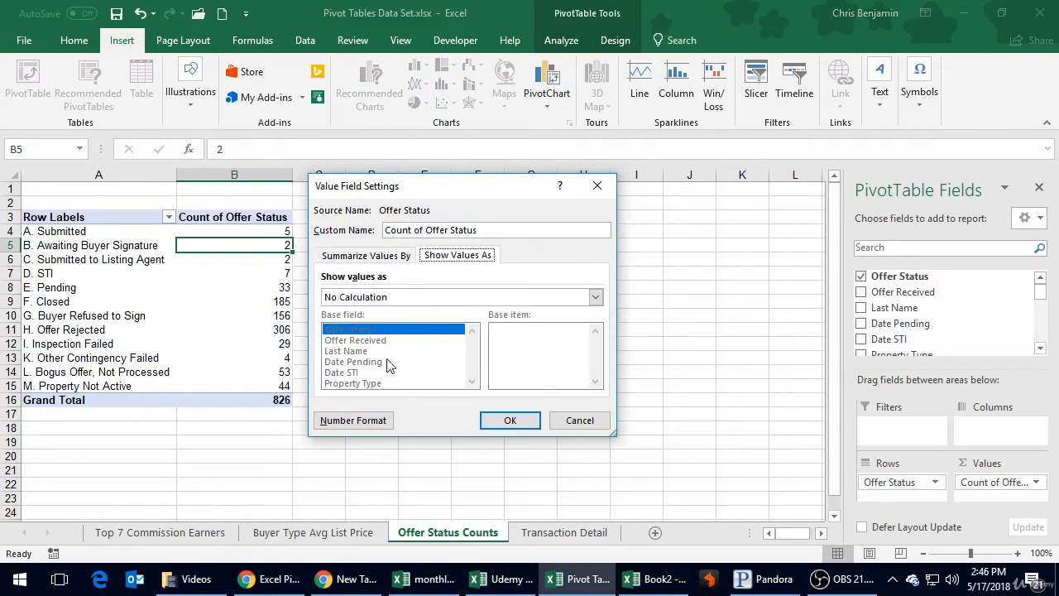
{"action": "left_click", "coordinate": [368, 296]}
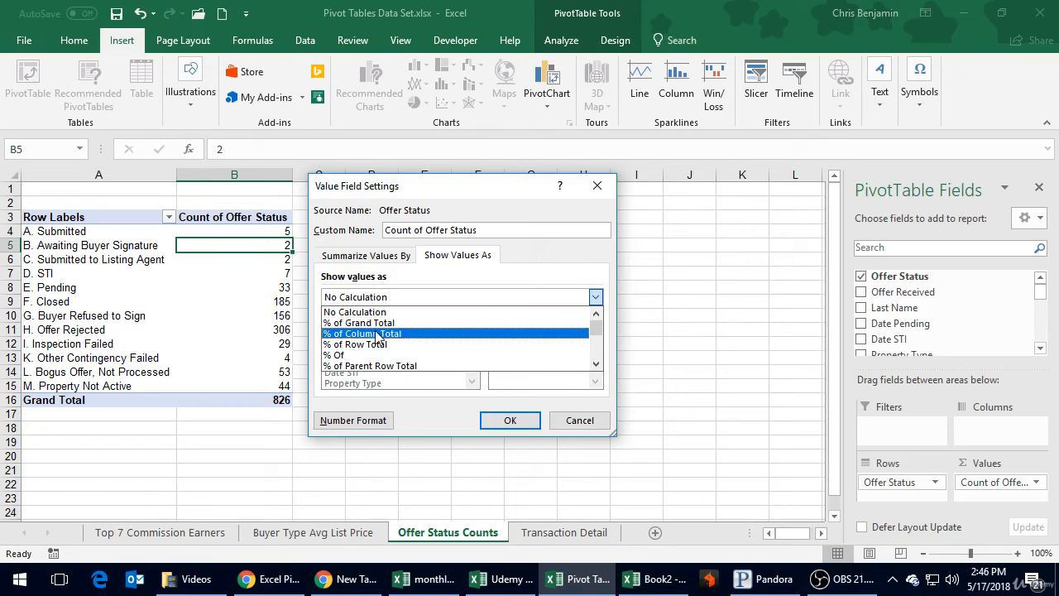
{"action": "left_click", "coordinate": [373, 333]}
{"action": "left_click", "coordinate": [510, 421]}
{"action": "left_click", "coordinate": [419, 304]}
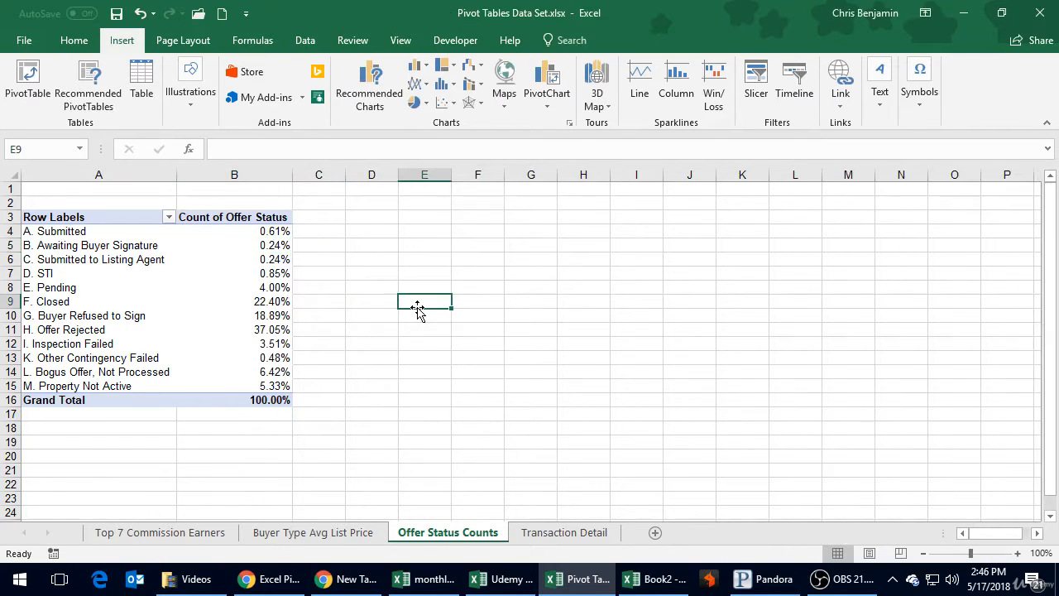
{"action": "left_click", "coordinate": [319, 329]}
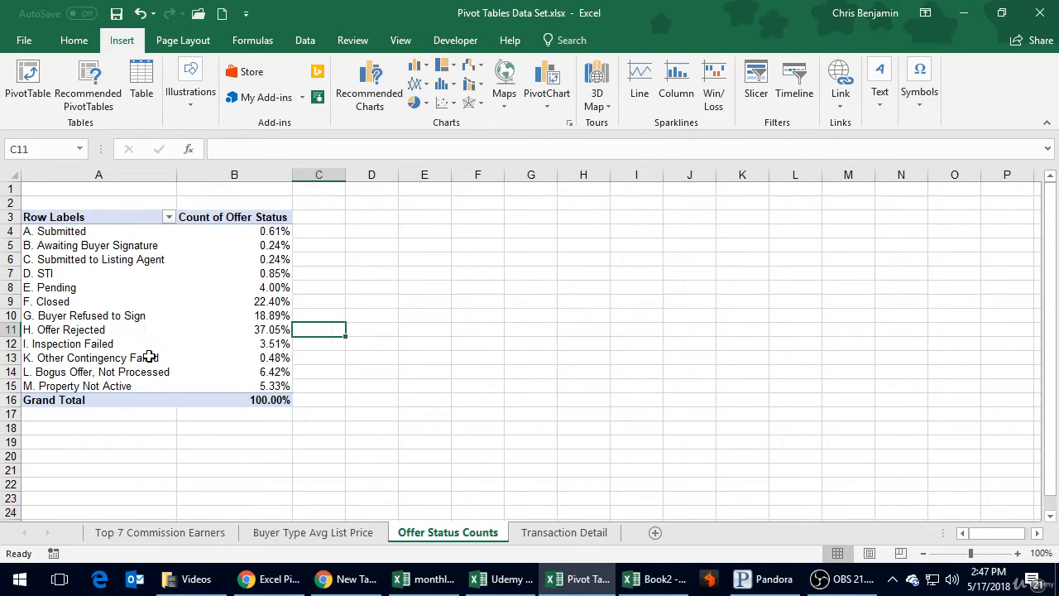
{"action": "left_click", "coordinate": [189, 273]}
{"action": "left_click", "coordinate": [541, 106]}
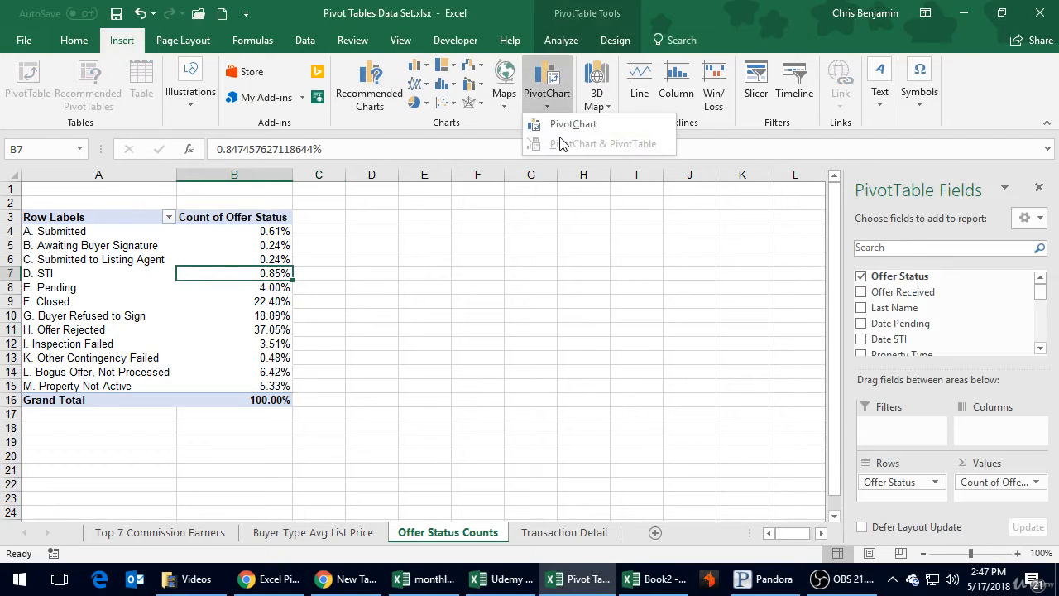
{"action": "left_click", "coordinate": [561, 132]}
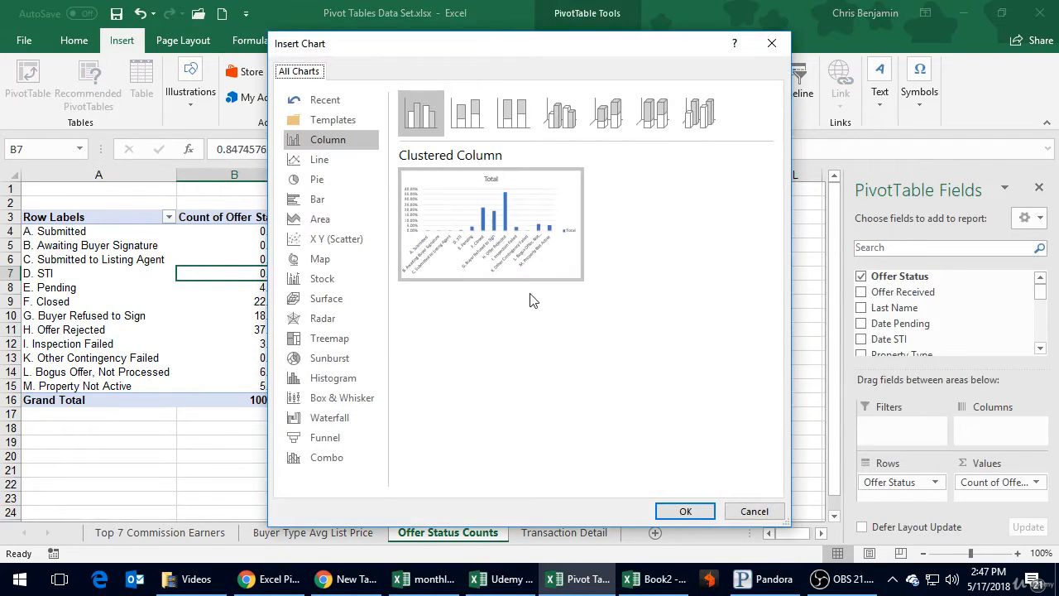
{"action": "mouse_move", "coordinate": [486, 270]}
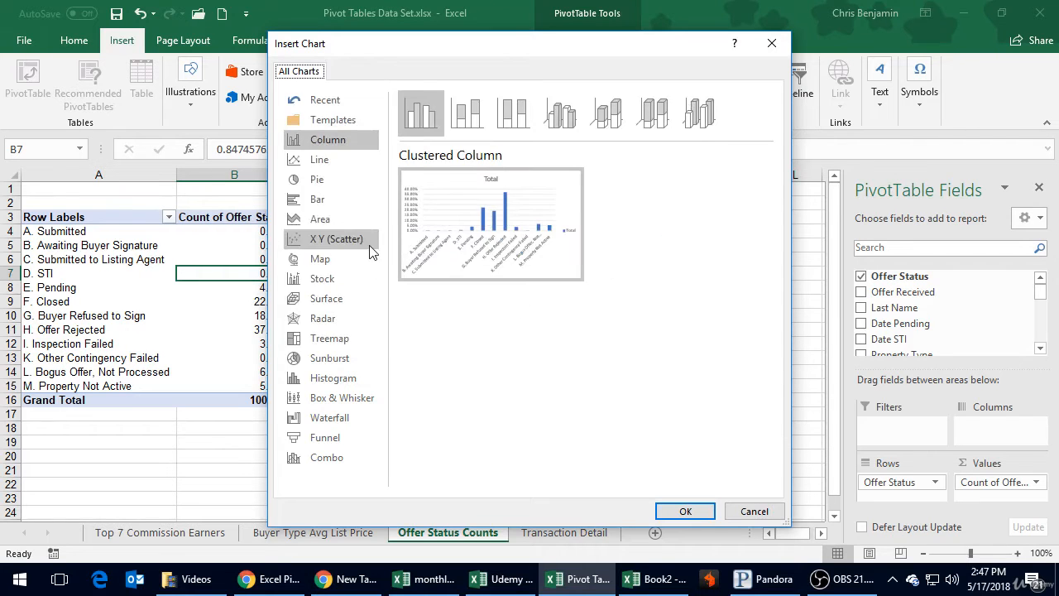
{"action": "left_click", "coordinate": [323, 163]}
{"action": "left_click", "coordinate": [325, 182]}
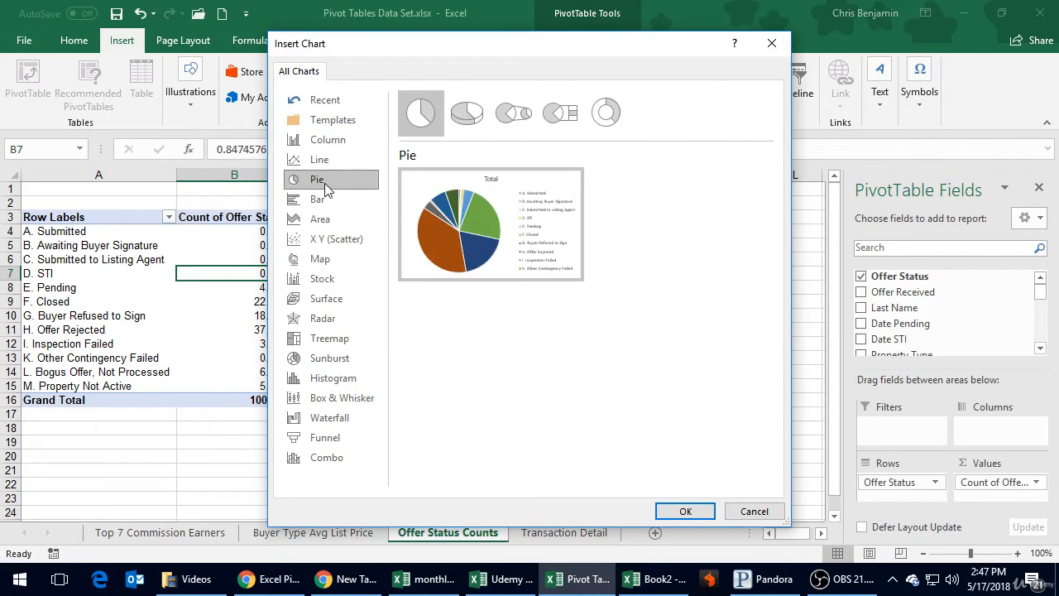
{"action": "left_click", "coordinate": [326, 206]}
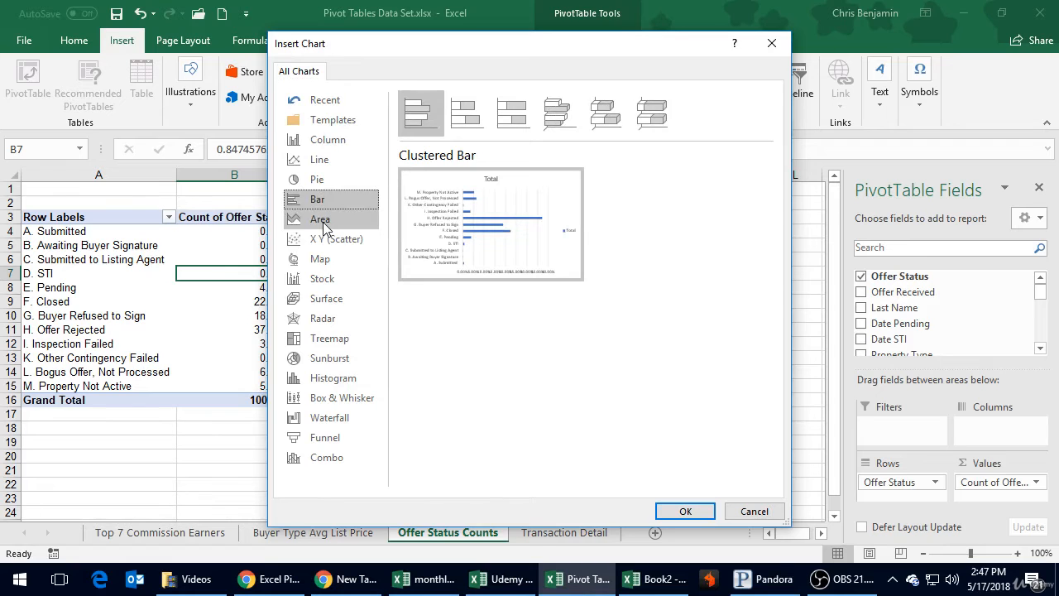
{"action": "left_click", "coordinate": [325, 218]}
{"action": "left_click", "coordinate": [324, 200]}
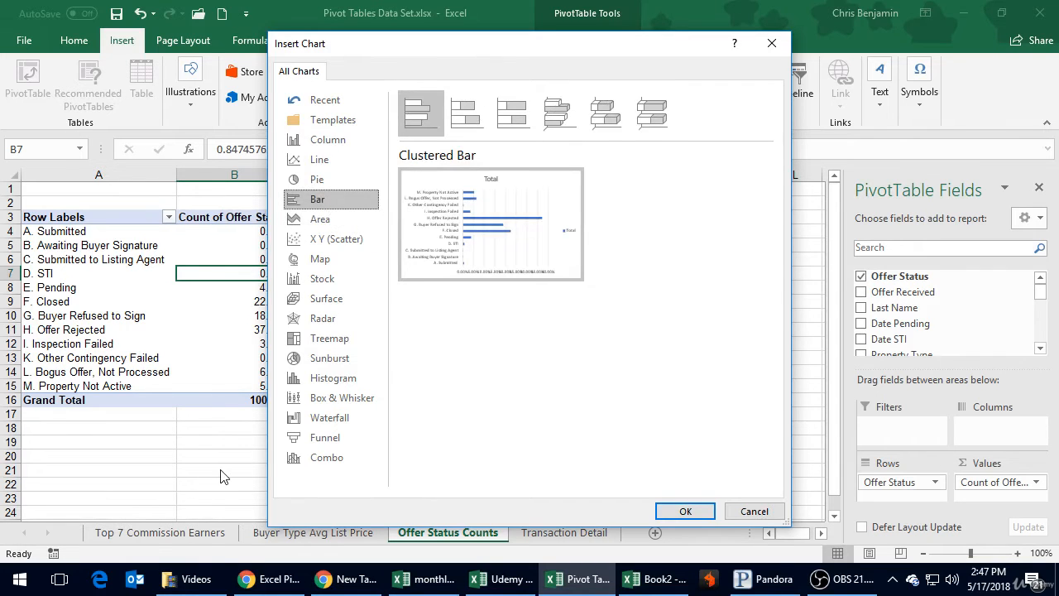
{"action": "key", "text": "Escape"}
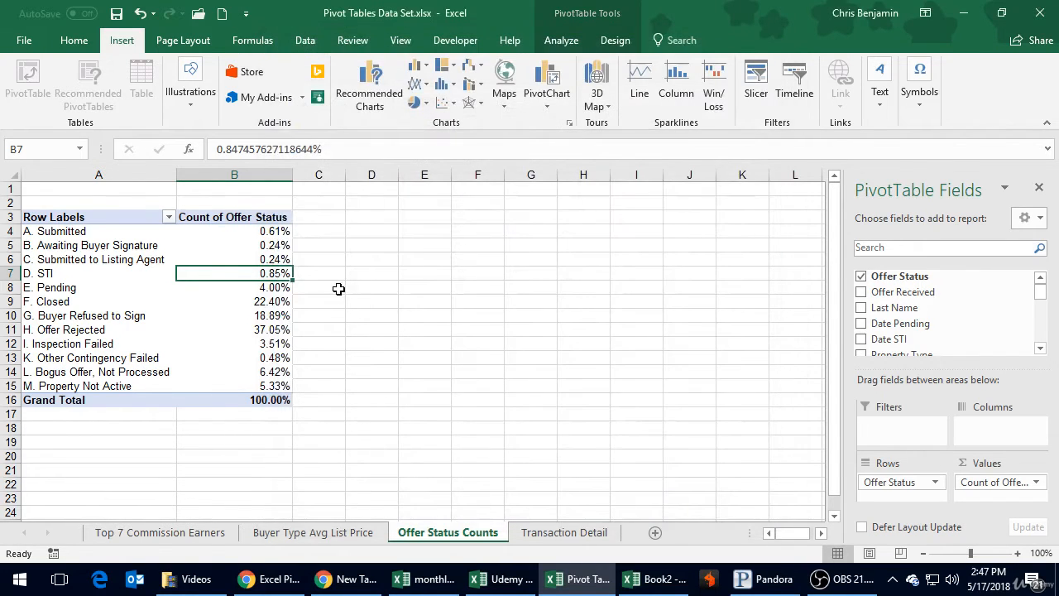
- Sort the PivotTable's offer statuses by their percentage values from largest to smallest
{"action": "right_click", "coordinate": [261, 272]}
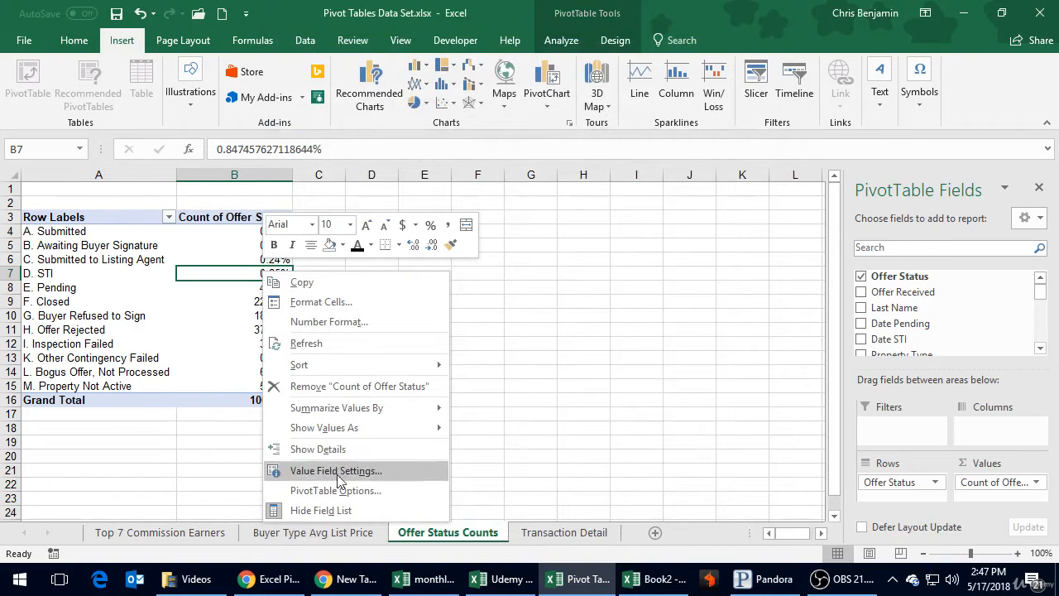
{"action": "mouse_move", "coordinate": [349, 399]}
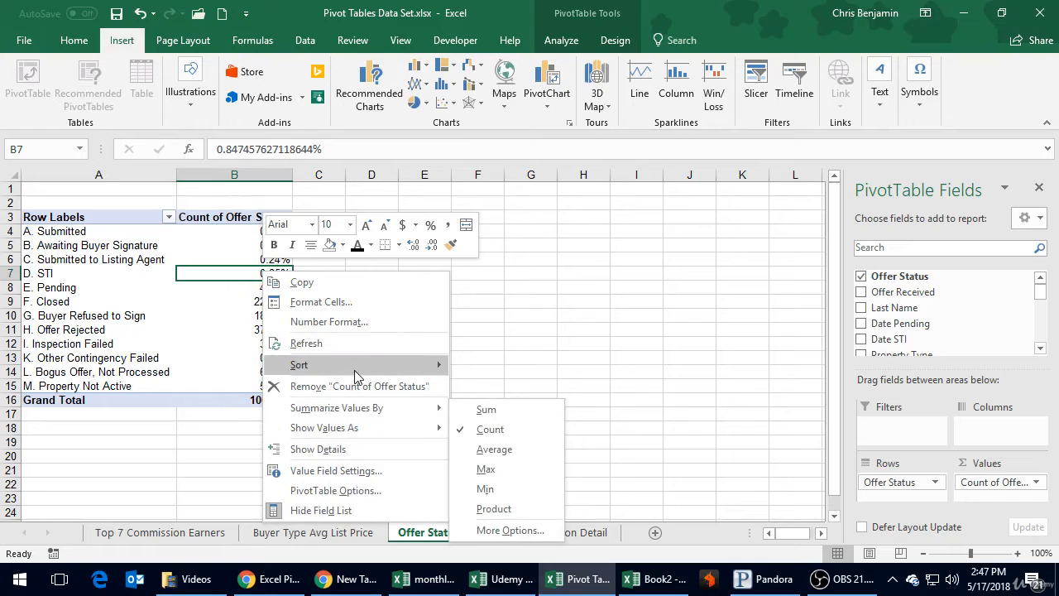
{"action": "mouse_move", "coordinate": [355, 365]}
{"action": "left_click", "coordinate": [496, 387]}
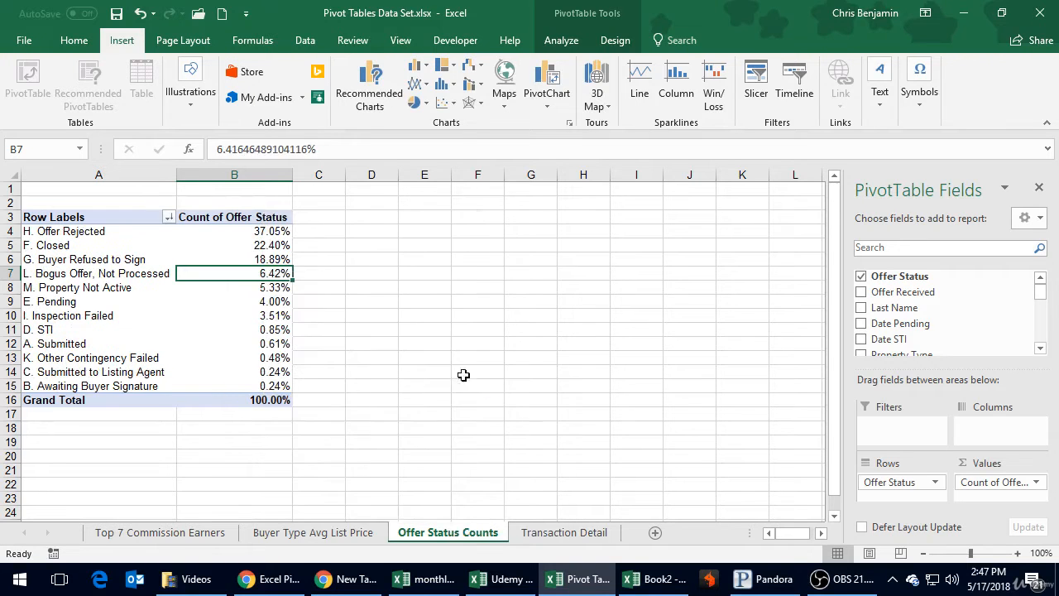
{"action": "left_click", "coordinate": [386, 298]}
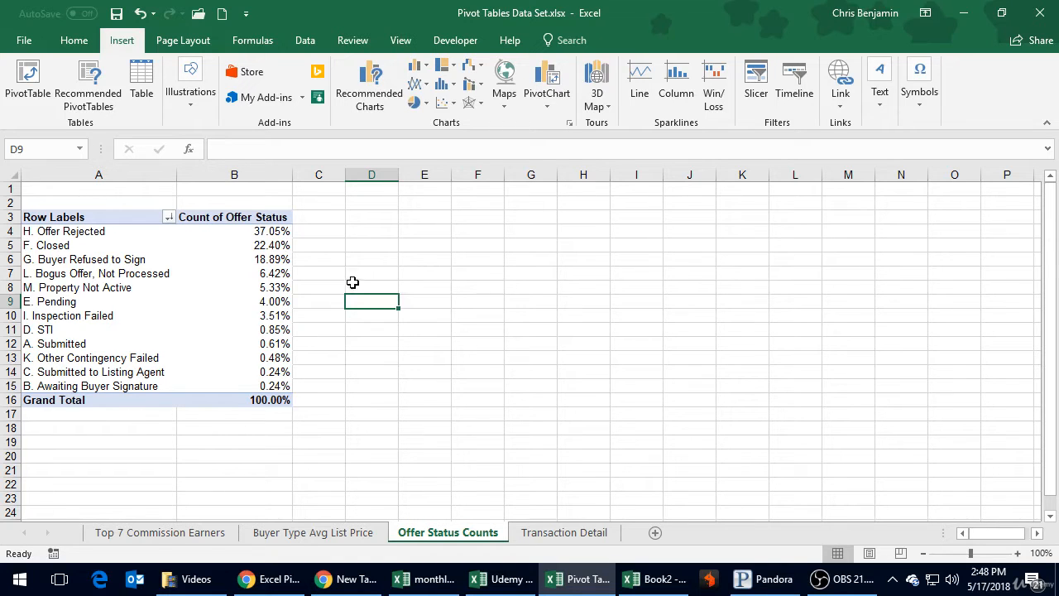
- Insert a Clustered Bar PivotChart based on the offer status PivotTable
{"action": "left_click", "coordinate": [258, 286]}
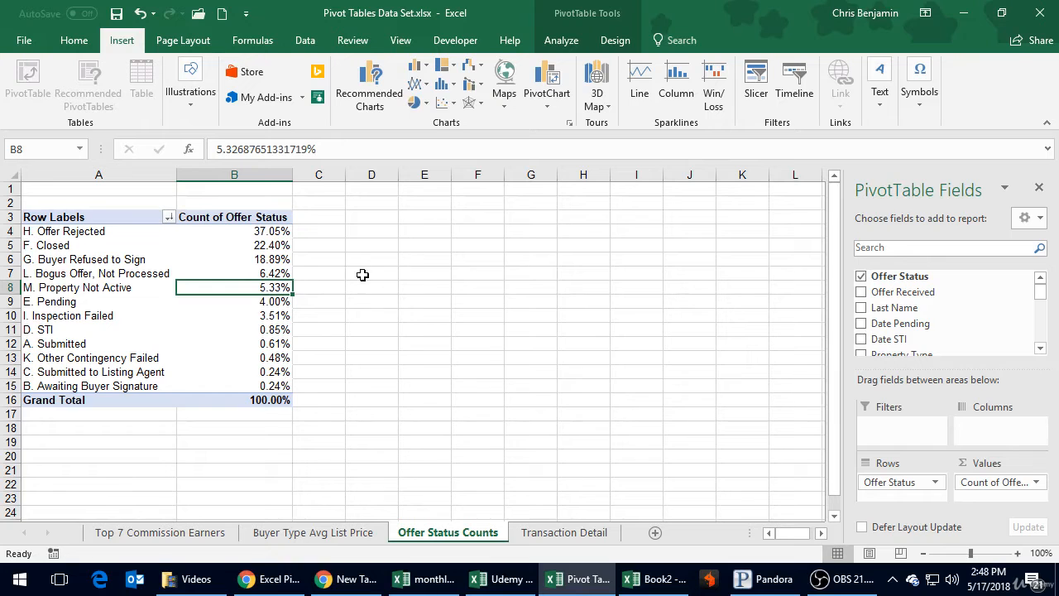
{"action": "left_click", "coordinate": [547, 99]}
{"action": "left_click", "coordinate": [566, 130]}
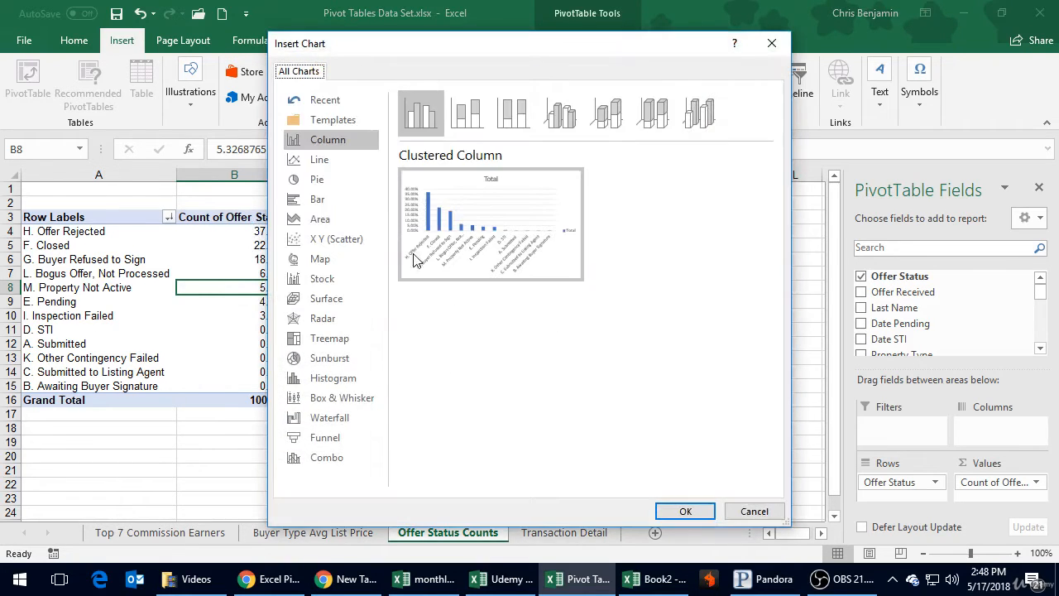
{"action": "left_click", "coordinate": [318, 199]}
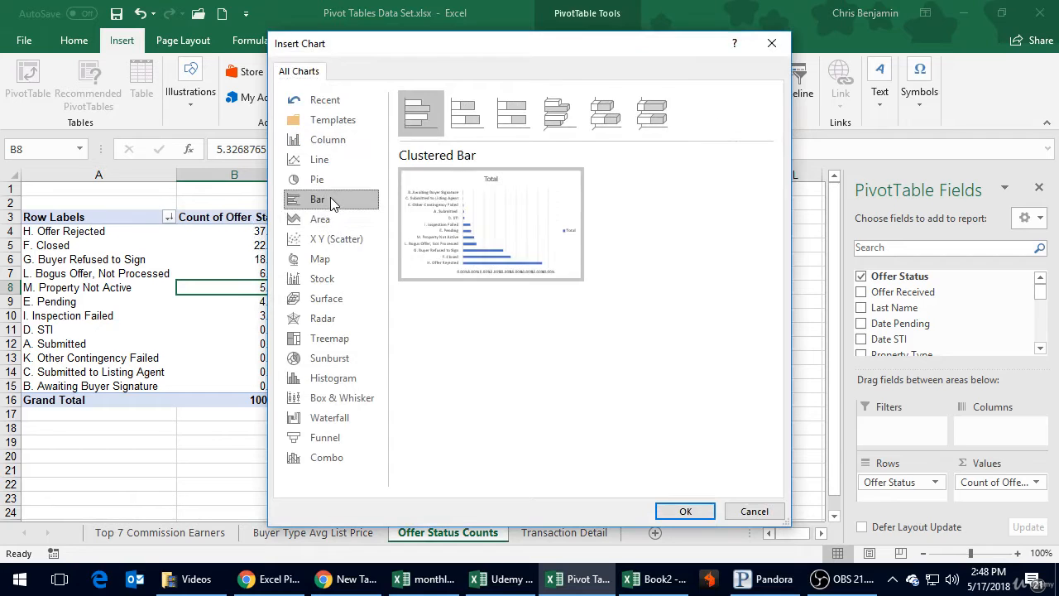
{"action": "mouse_move", "coordinate": [475, 218]}
{"action": "left_click", "coordinate": [683, 511]}
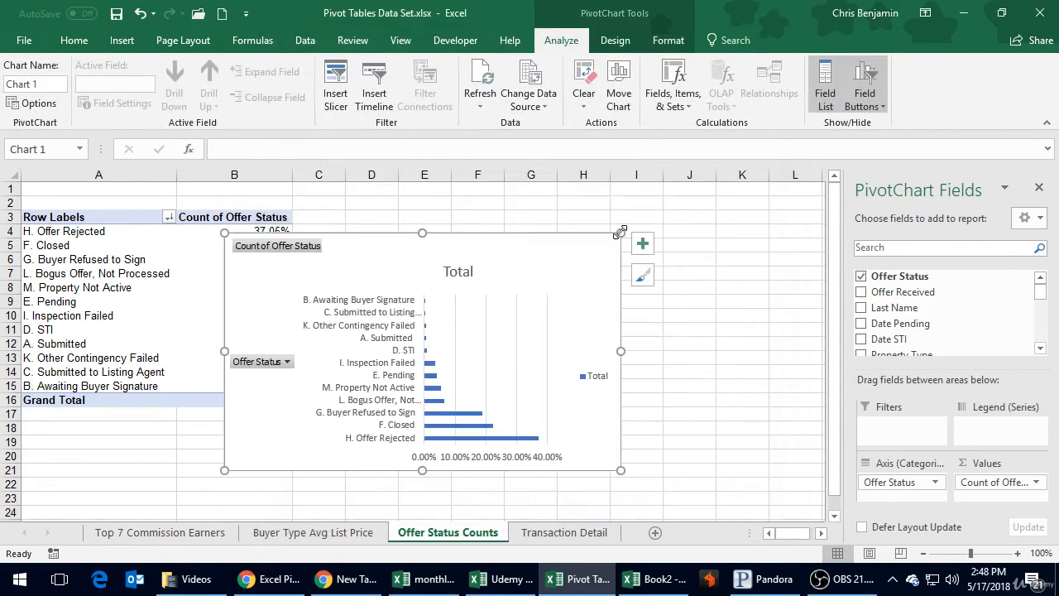
- Position the PivotChart beside the PivotTable, enlarged to reach about column L, and delete its Total legend
{"action": "left_click_drag", "start_coordinate": [525, 246], "coordinate": [622, 219]}
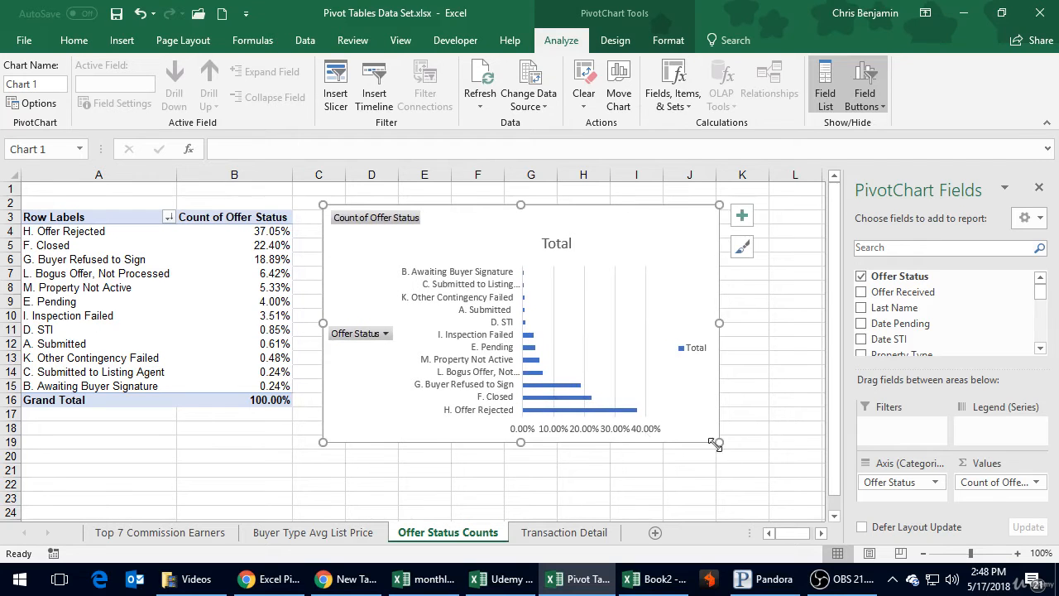
{"action": "left_click_drag", "start_coordinate": [719, 442], "coordinate": [796, 493]}
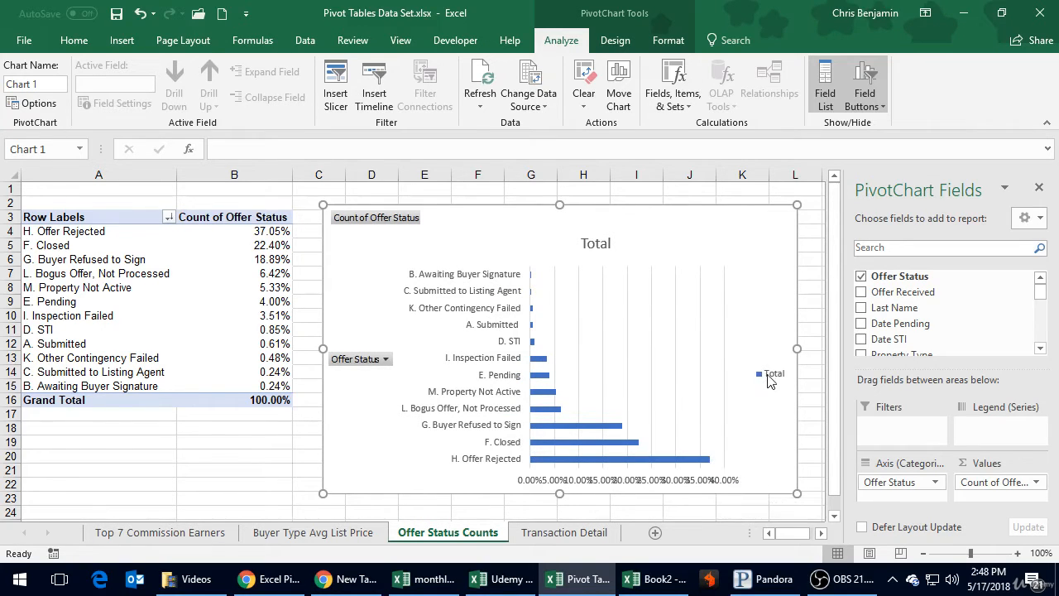
{"action": "key", "text": "Delete"}
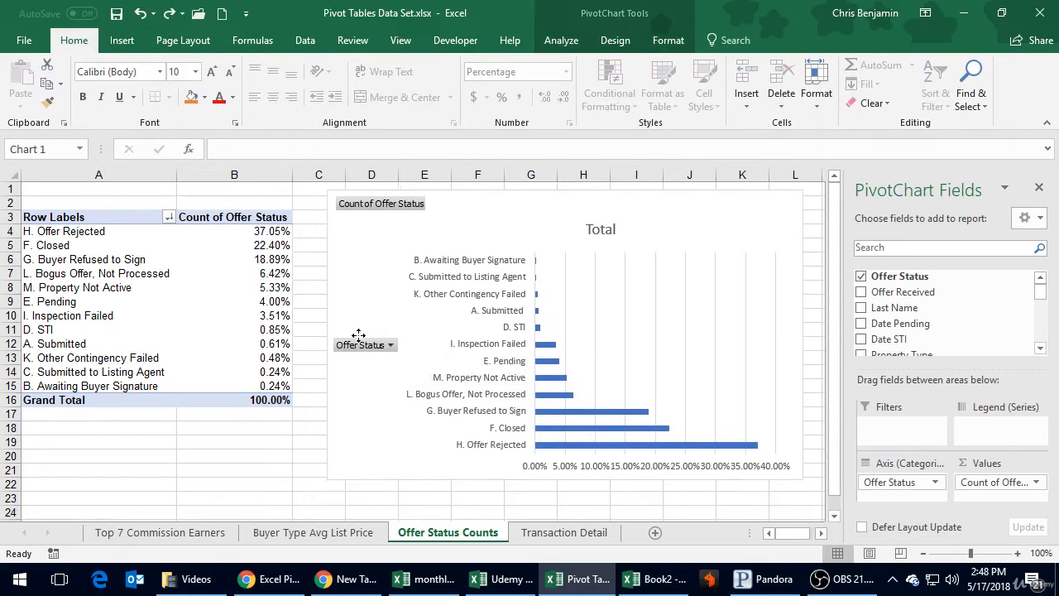
{"action": "left_click_drag", "start_coordinate": [357, 355], "coordinate": [355, 342]}
{"action": "left_click", "coordinate": [384, 348]}
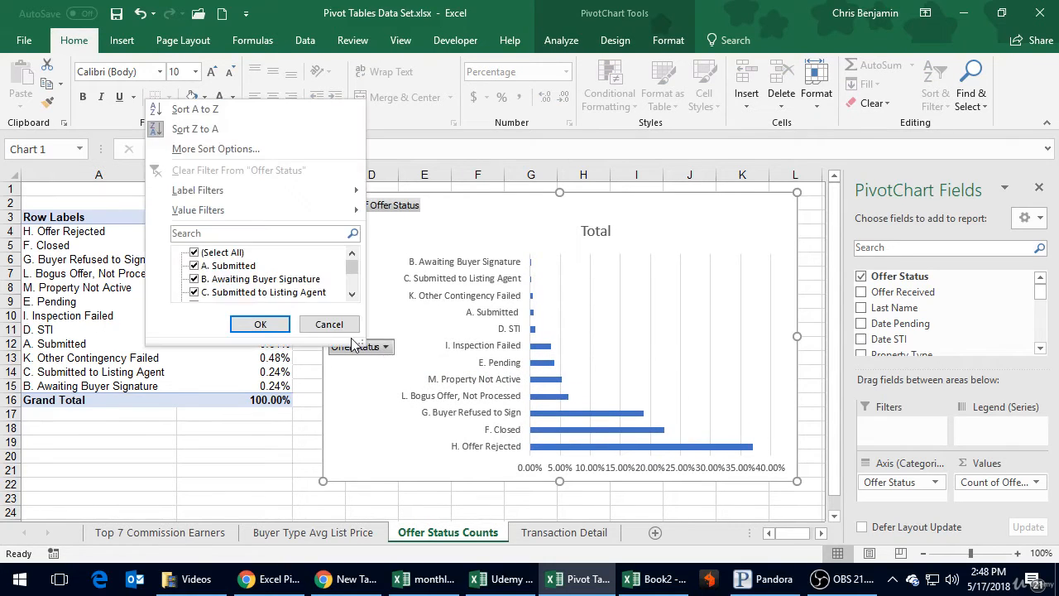
{"action": "mouse_move", "coordinate": [233, 191]}
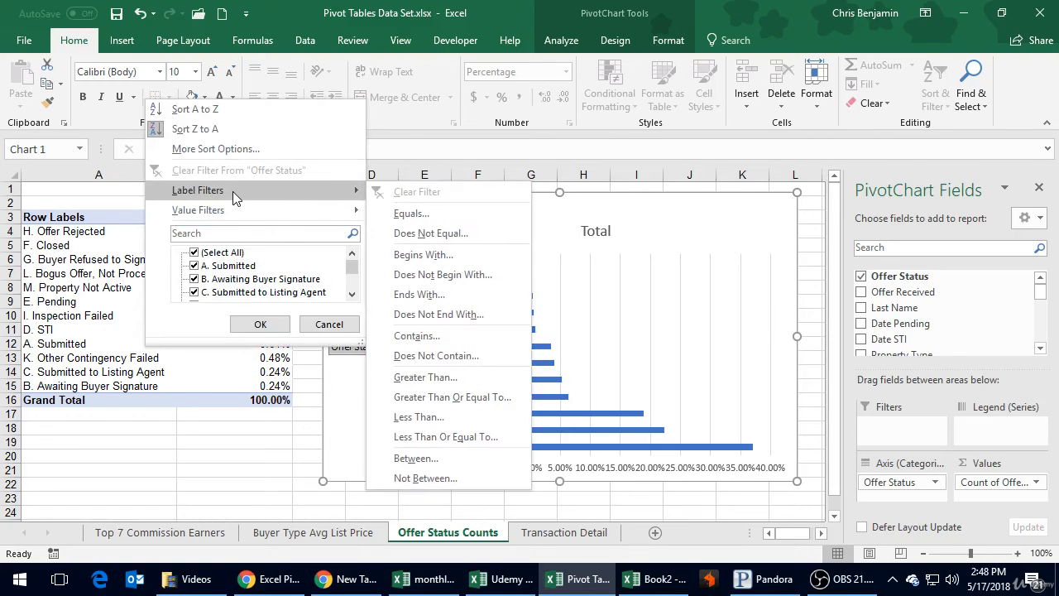
{"action": "left_click", "coordinate": [258, 324]}
- Filter the PivotChart's Offer Status field to the top 7 items by Count of Offer Status
{"action": "left_click", "coordinate": [385, 347]}
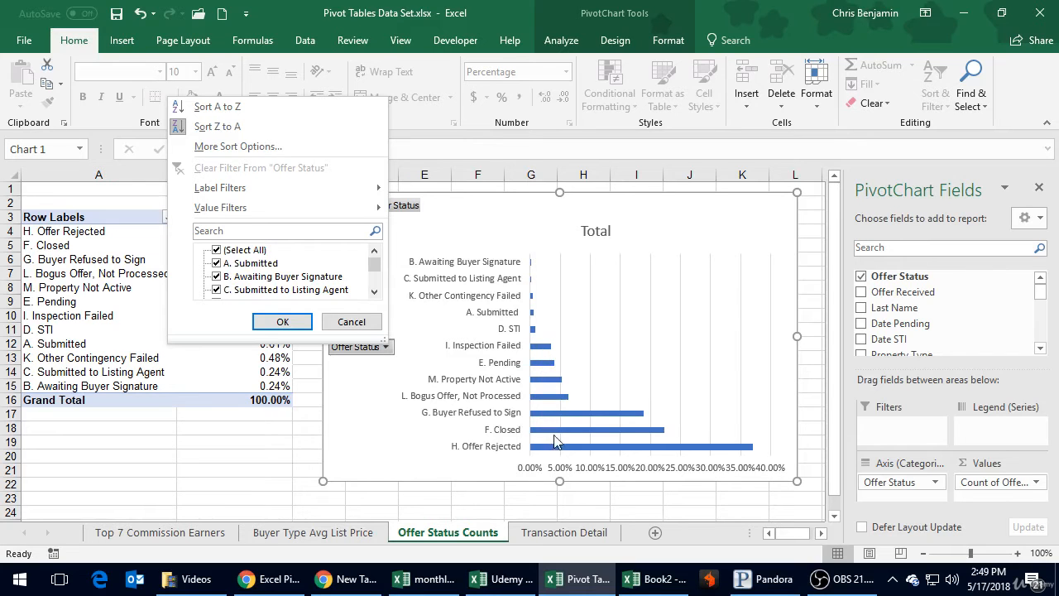
{"action": "mouse_move", "coordinate": [271, 212]}
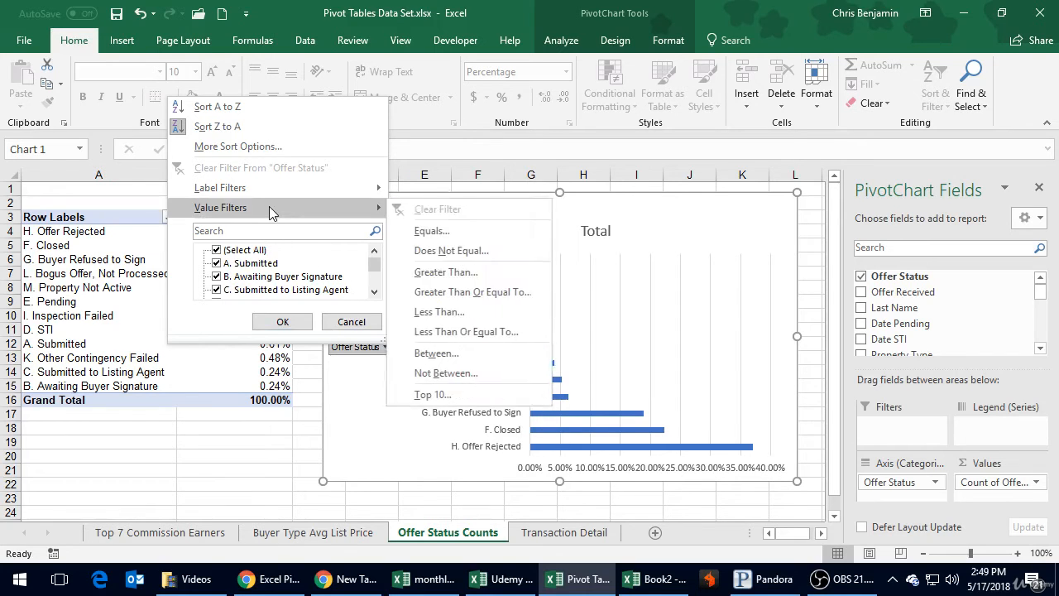
{"action": "mouse_move", "coordinate": [270, 187]}
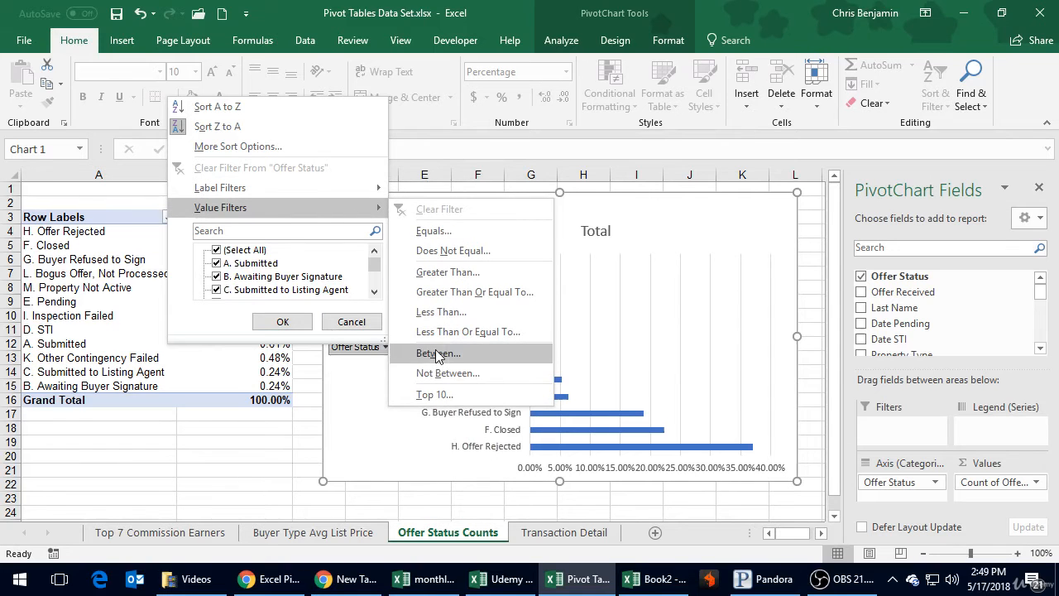
{"action": "left_click", "coordinate": [434, 394]}
{"action": "left_click", "coordinate": [221, 152]}
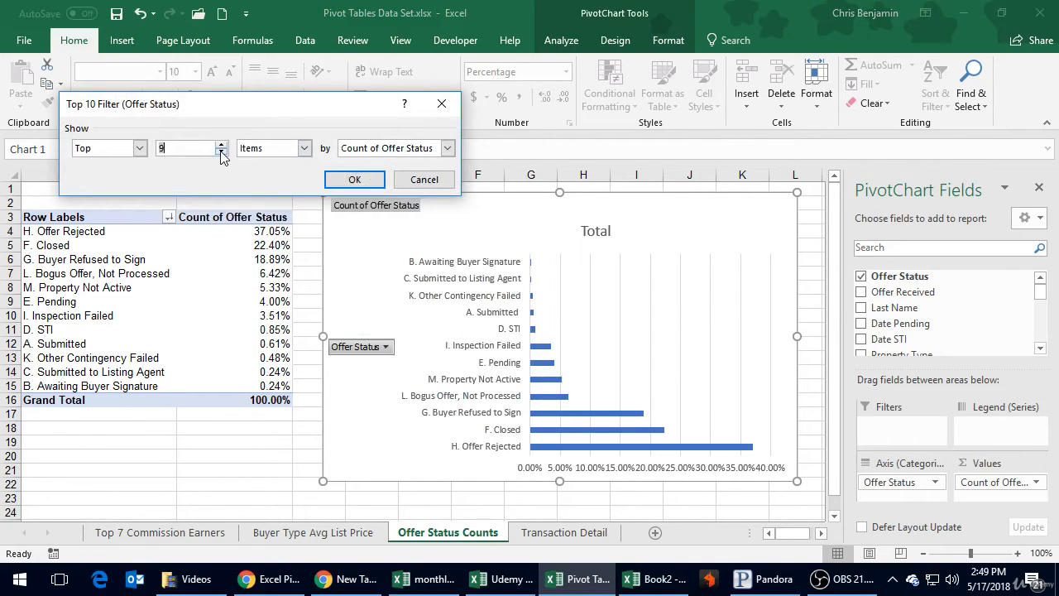
{"action": "left_click", "coordinate": [374, 181]}
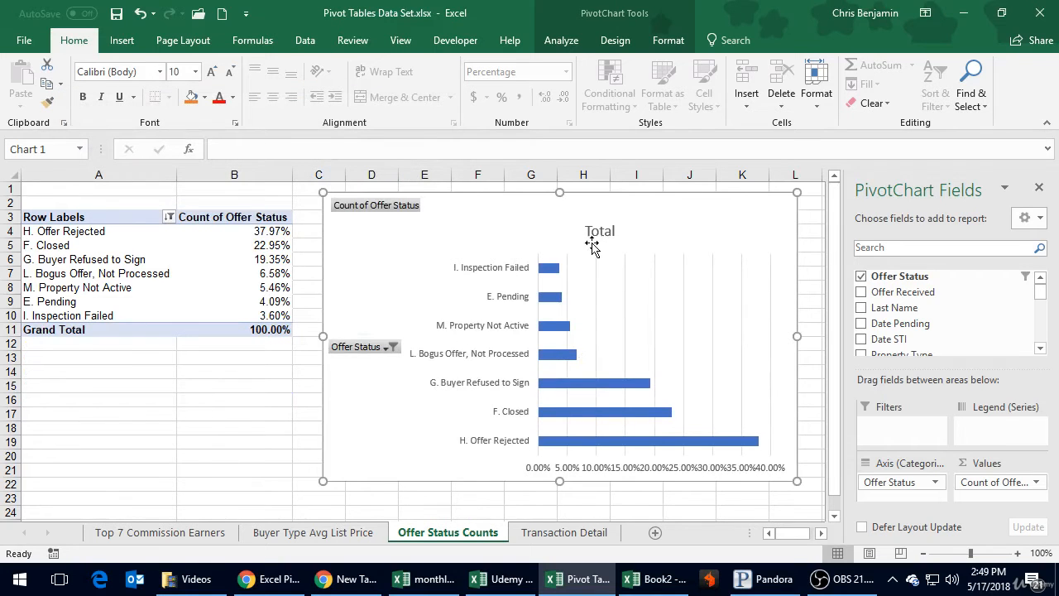
- Move the chart title slightly higher in the PivotChart and change its text to "Top 7 Offer Status Types"
{"action": "left_click", "coordinate": [597, 238]}
{"action": "left_click_drag", "start_coordinate": [594, 216], "coordinate": [543, 203]}
{"action": "double_click", "coordinate": [549, 219]}
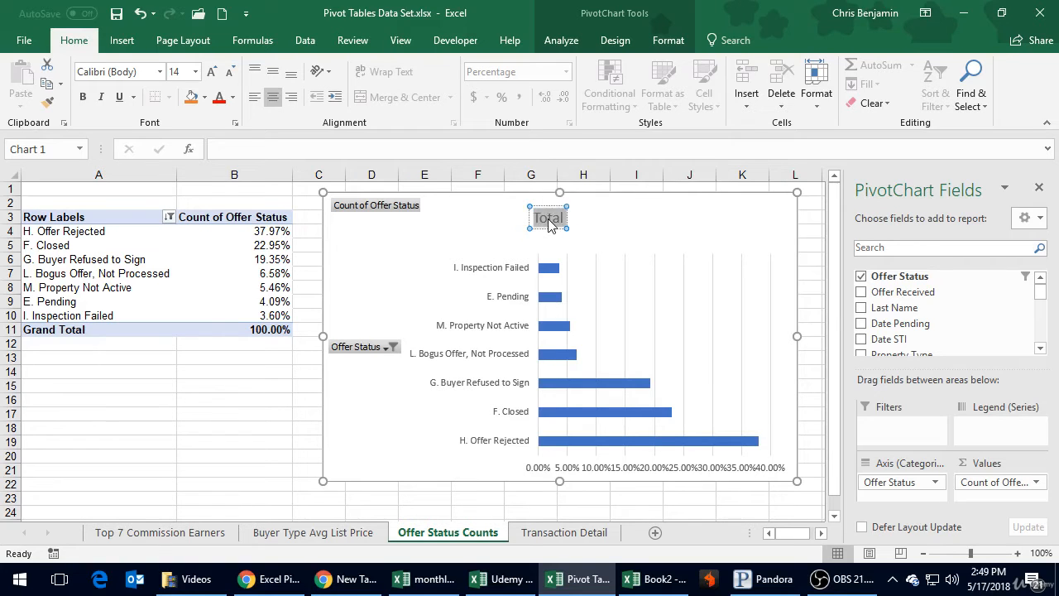
{"action": "type", "text": "Top 7"}
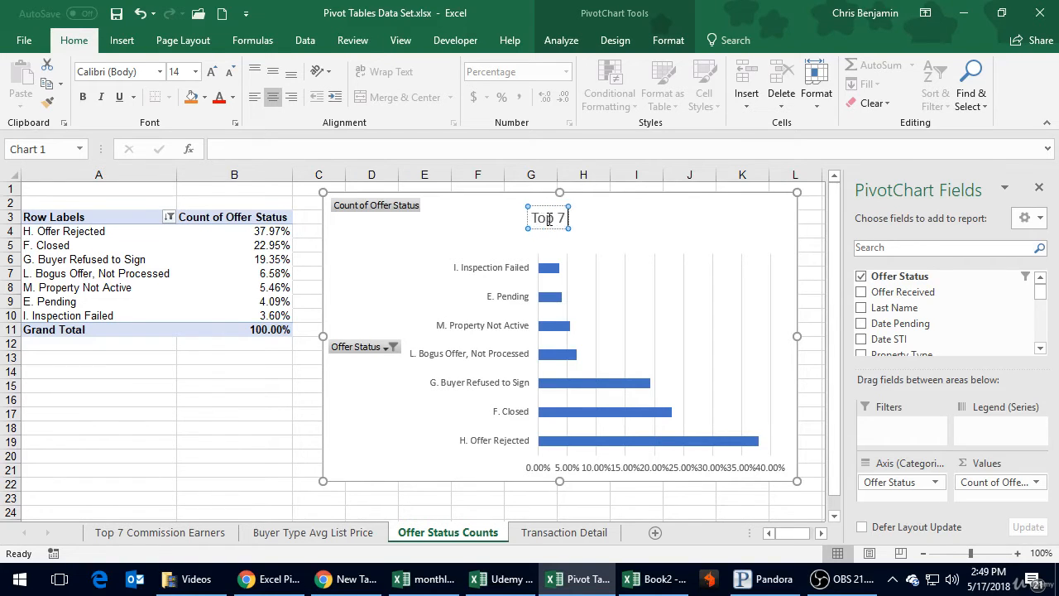
{"action": "type", "text": " Offer Stat"}
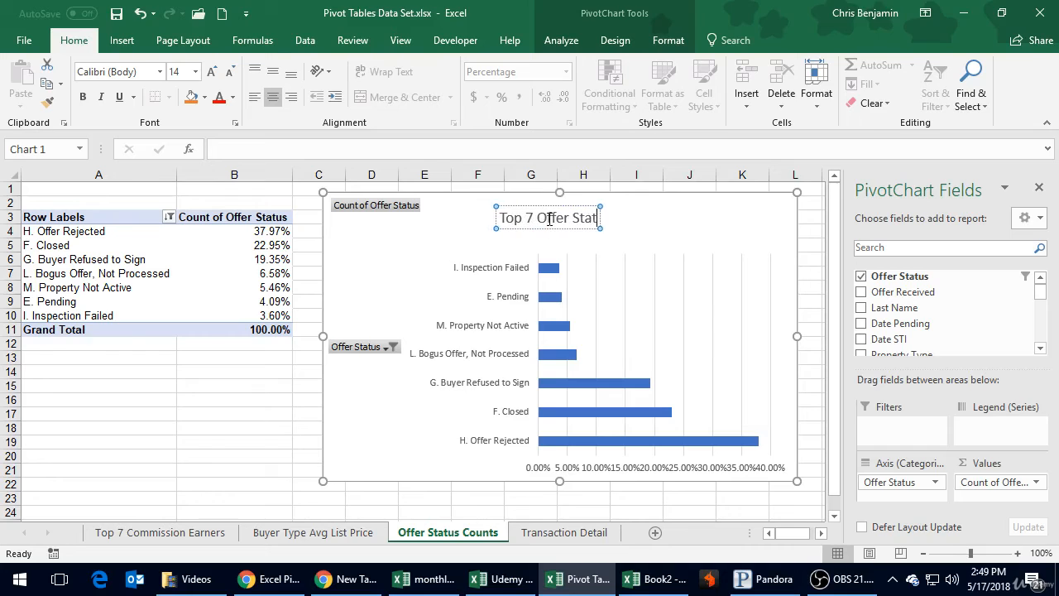
{"action": "type", "text": "uses"}
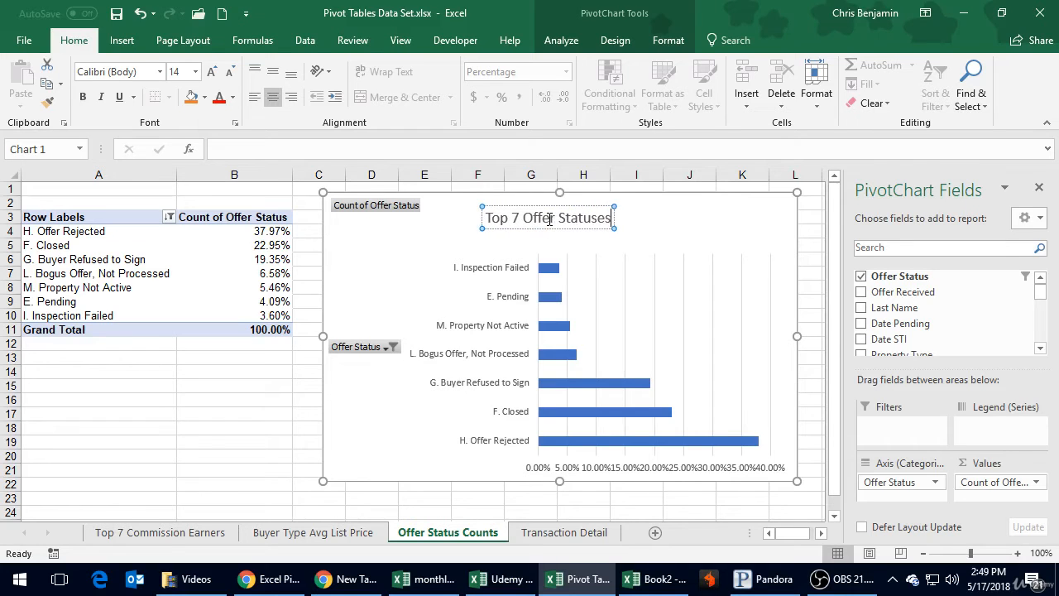
{"action": "key", "text": "BackSpace"}
{"action": "key", "text": "BackSpace"}
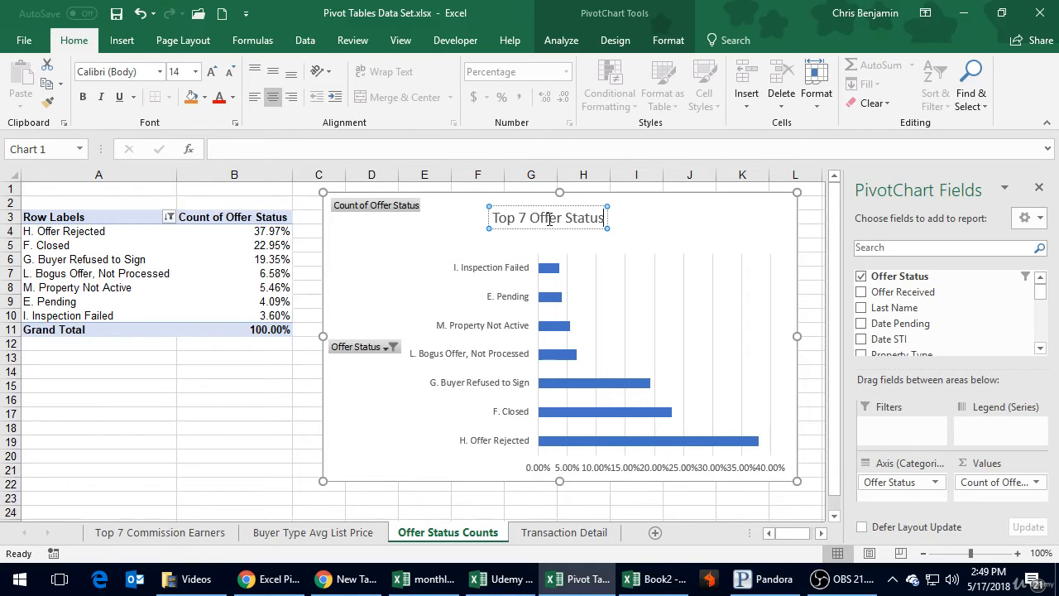
{"action": "key", "text": "Return"}
{"action": "key", "text": "BackSpace"}
{"action": "type", "text": "Types"}
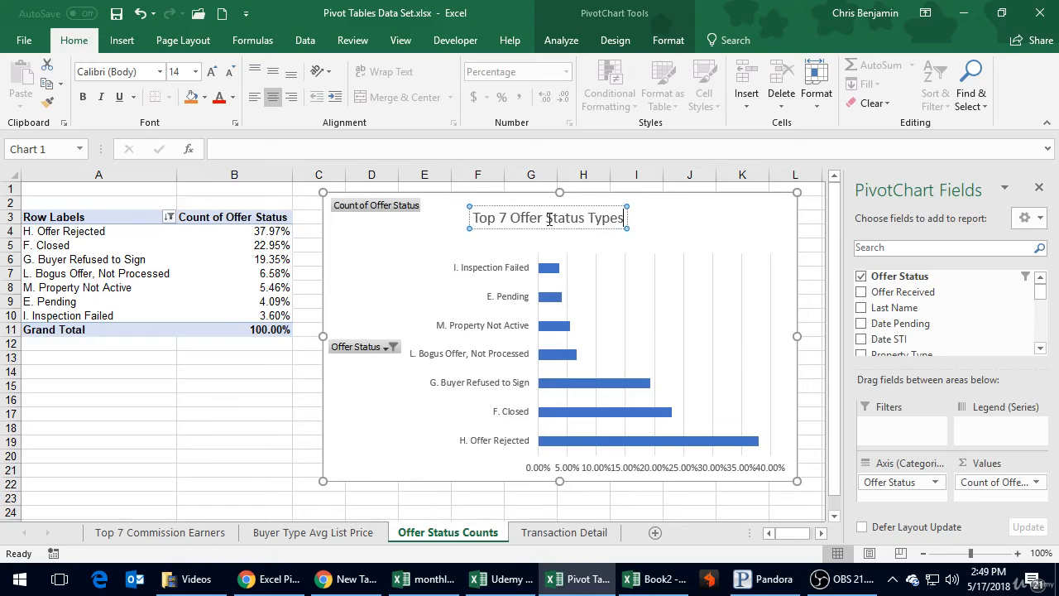
{"action": "left_click", "coordinate": [747, 221]}
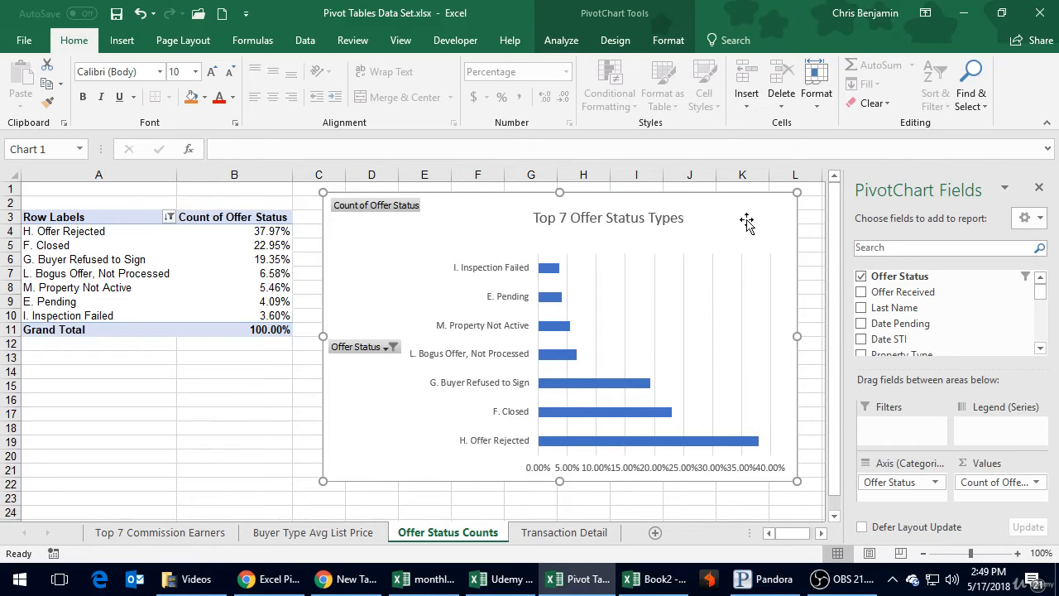
{"action": "left_click", "coordinate": [383, 348]}
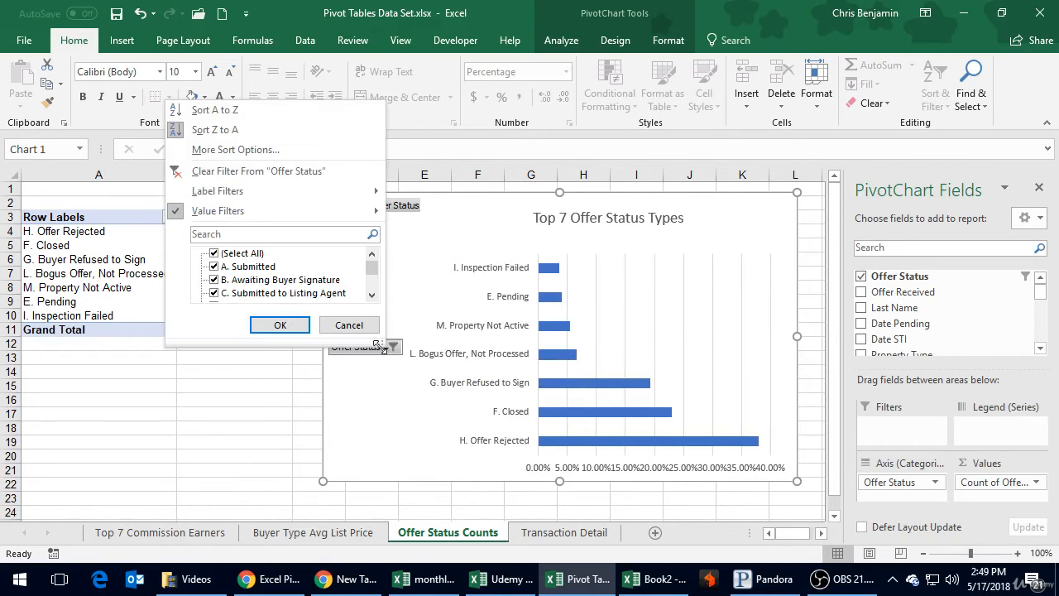
{"action": "mouse_move", "coordinate": [372, 272]}
{"action": "left_mouse_down"}
{"action": "mouse_move", "coordinate": [372, 287]}
{"action": "mouse_move", "coordinate": [372, 262]}
{"action": "left_mouse_up"}
{"action": "mouse_move", "coordinate": [247, 189]}
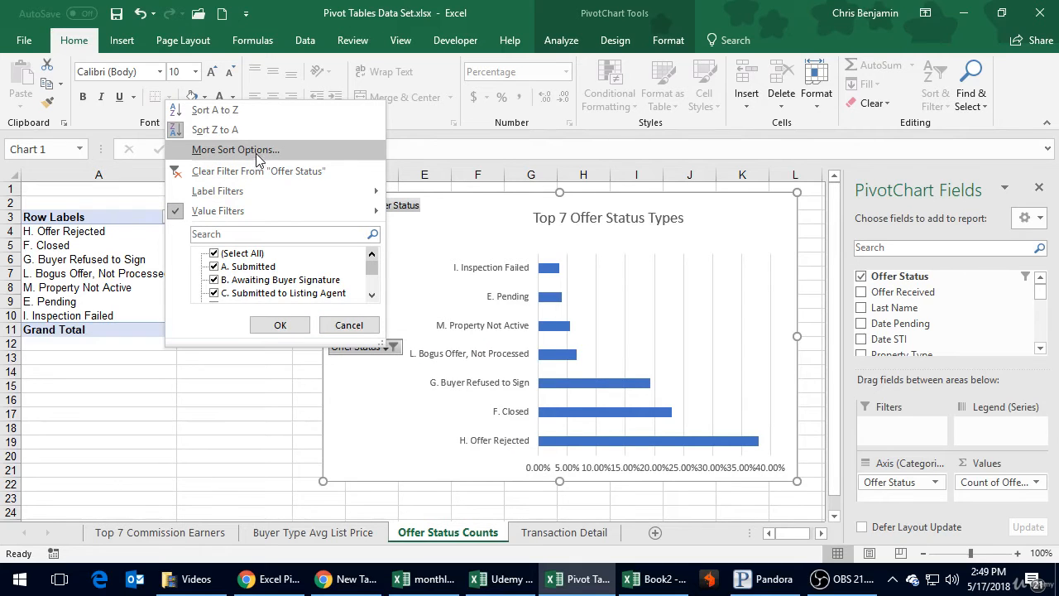
{"action": "left_click", "coordinate": [349, 324]}
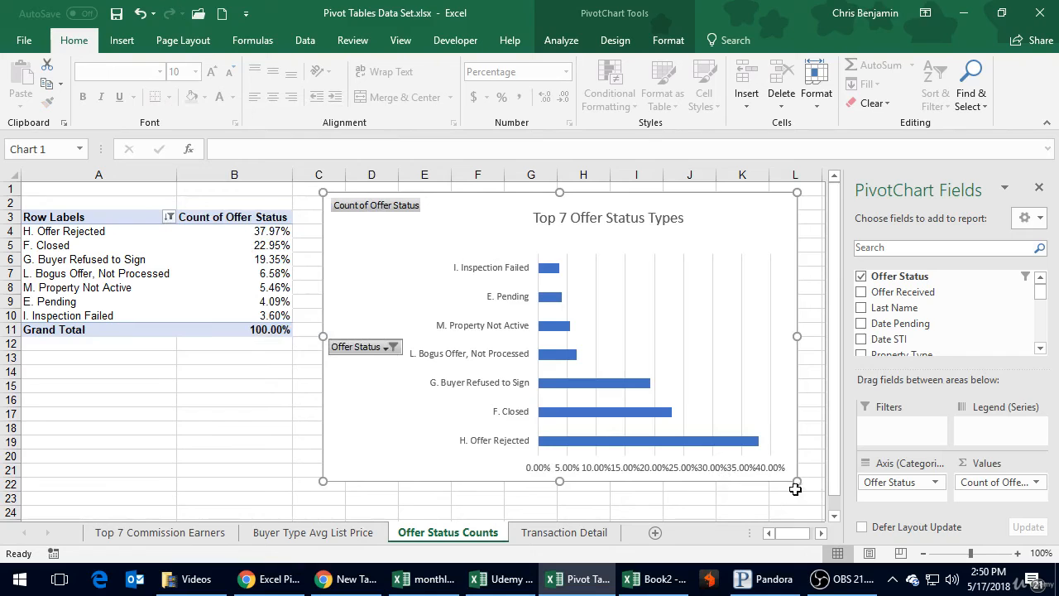
- Enlarge the PivotChart slightly to reach about row 23 and open the formatting options of its horizontal percentage axis
{"action": "left_click_drag", "start_coordinate": [796, 482], "coordinate": [807, 499]}
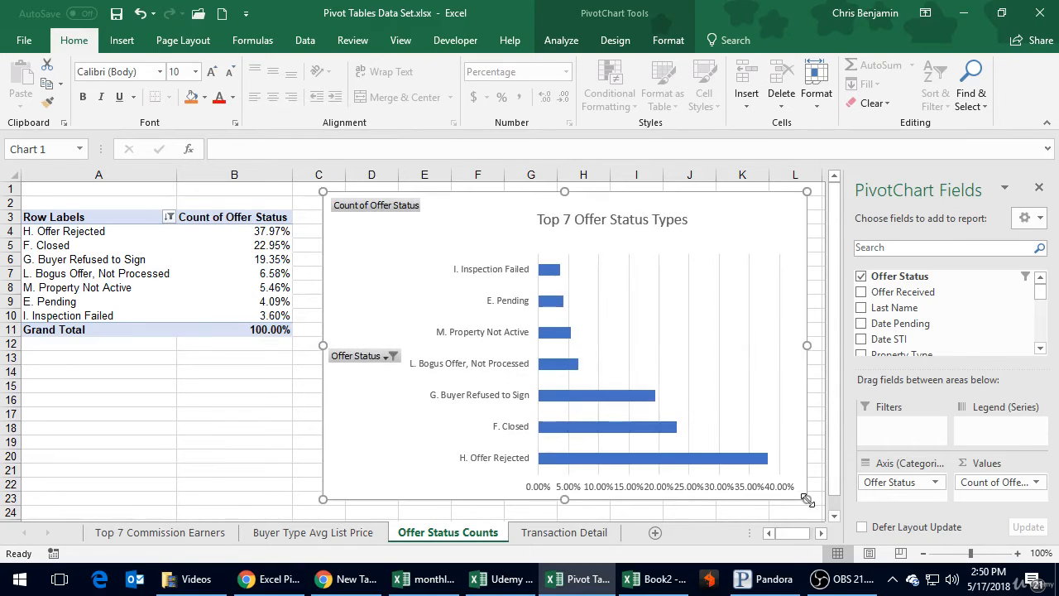
{"action": "left_click", "coordinate": [676, 488]}
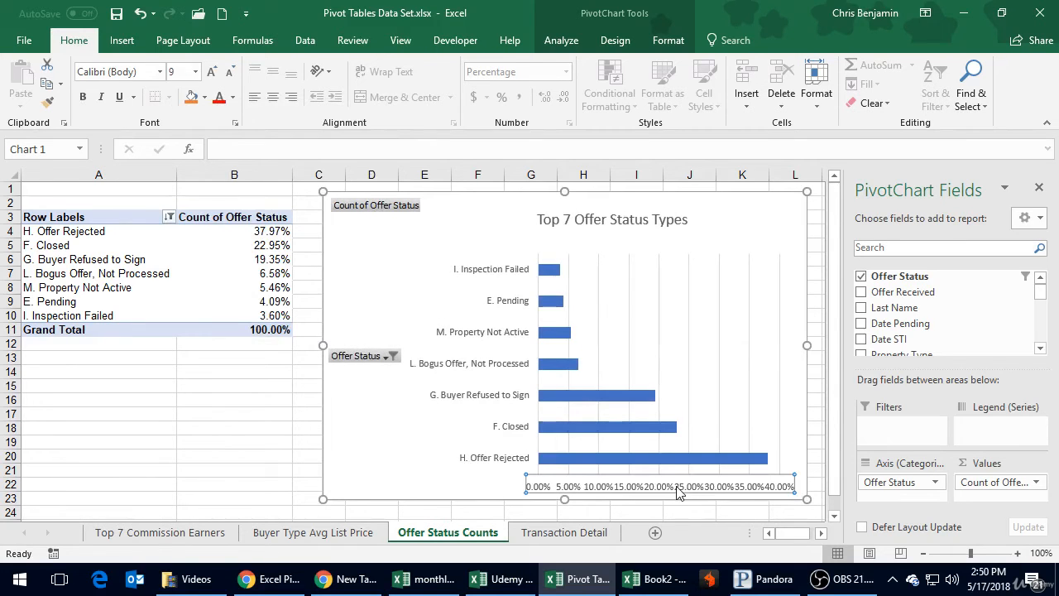
{"action": "left_click", "coordinate": [616, 224]}
{"action": "left_click", "coordinate": [610, 493]}
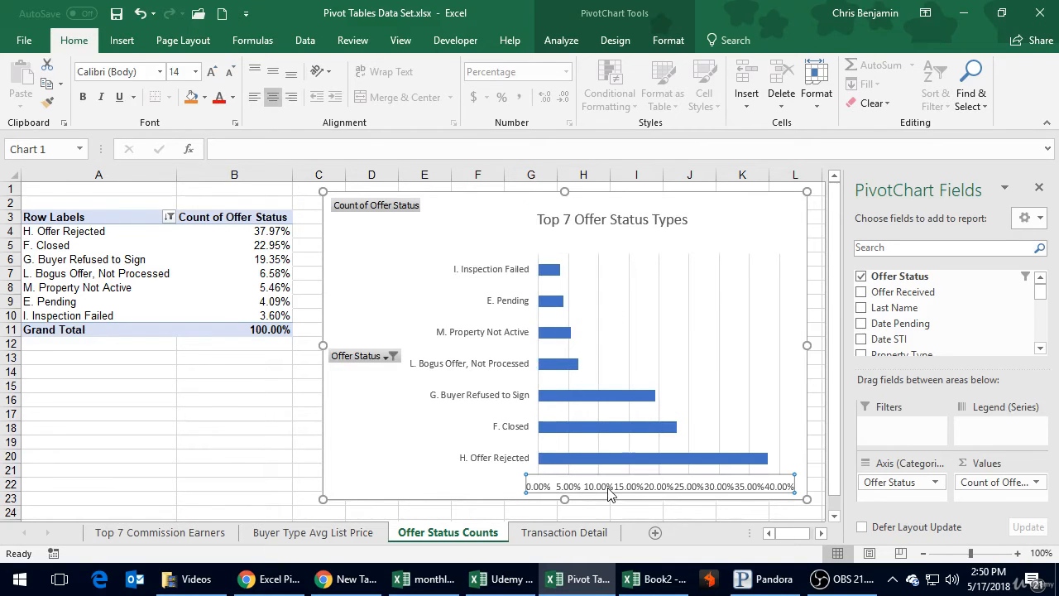
{"action": "right_click", "coordinate": [606, 491]}
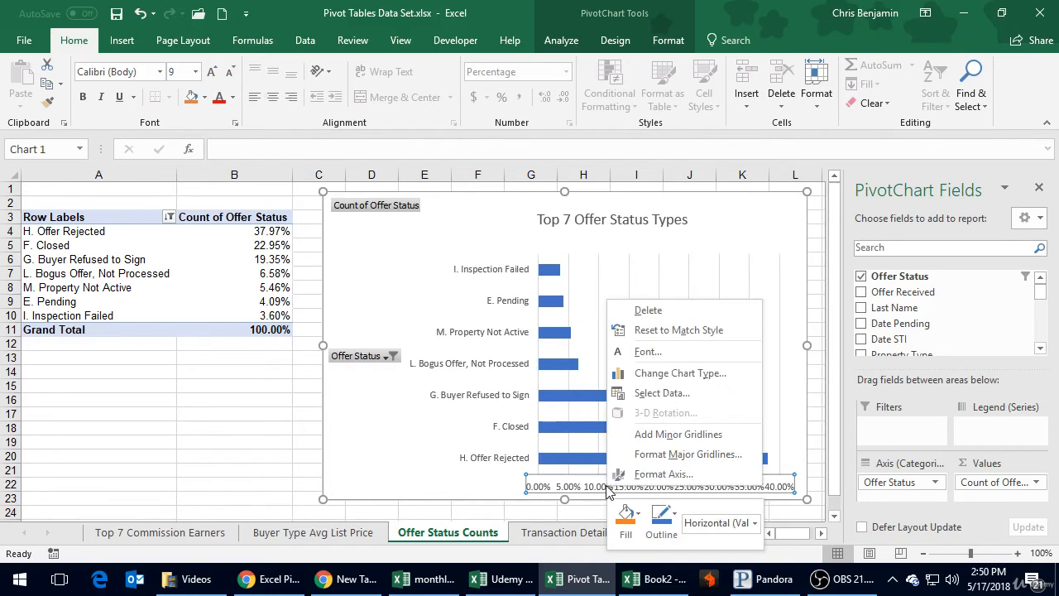
{"action": "left_click", "coordinate": [654, 474]}
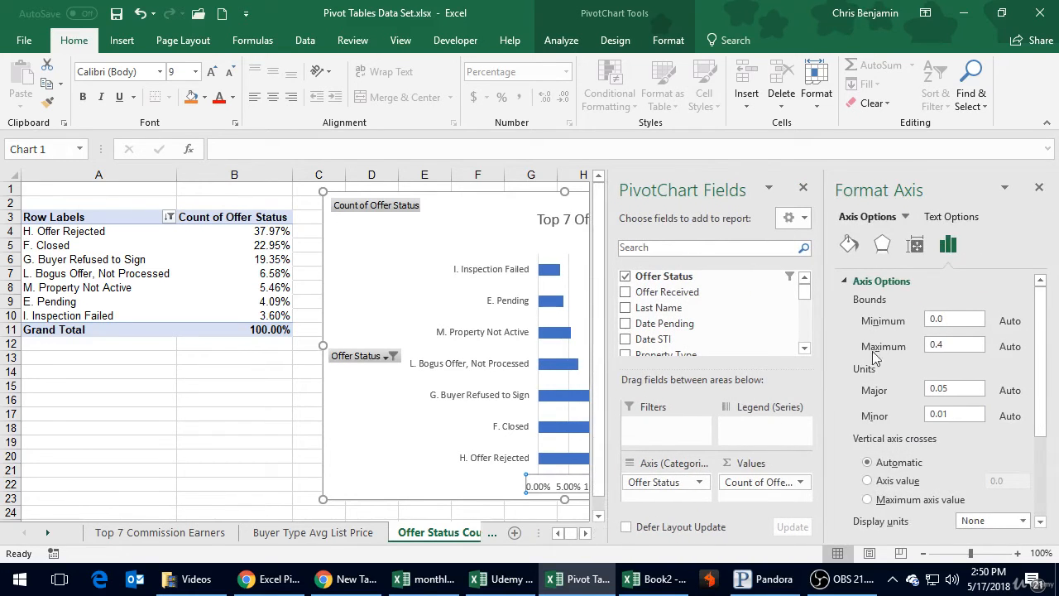
- Look through the percentage axis's label, number, text fill, outline and text effect settings for a label direction option
{"action": "scroll", "coordinate": [953, 451], "scroll_direction": "down", "scroll_amount": 3}
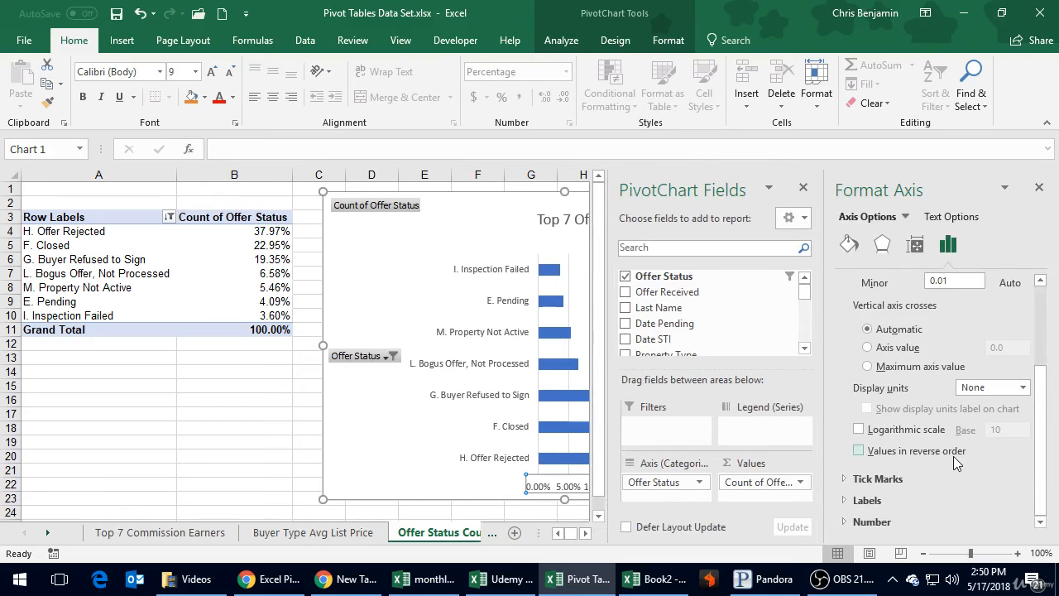
{"action": "left_click", "coordinate": [846, 500]}
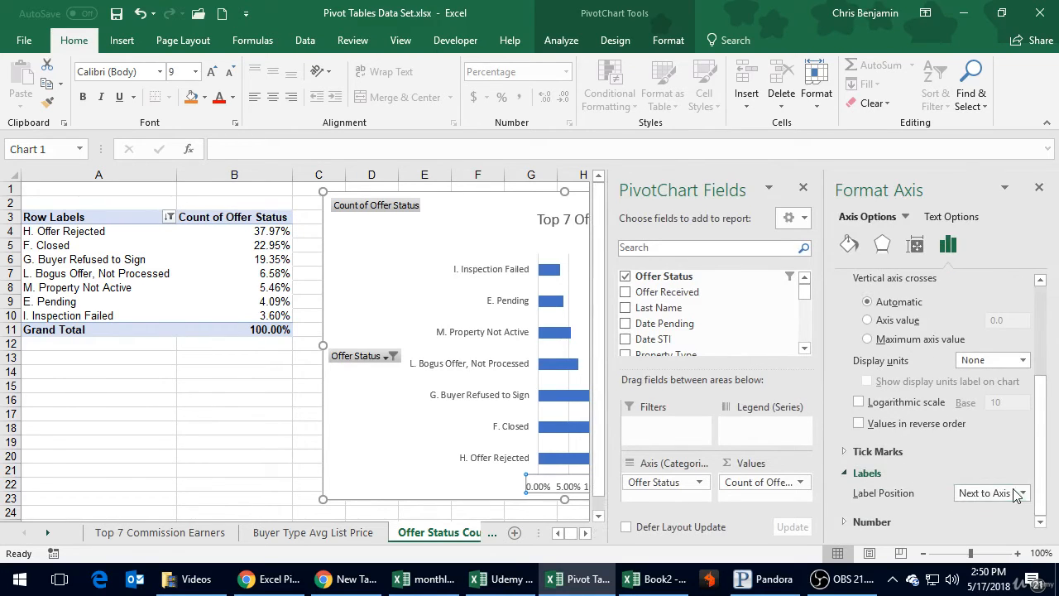
{"action": "left_click", "coordinate": [1021, 493]}
{"action": "left_click", "coordinate": [892, 521]}
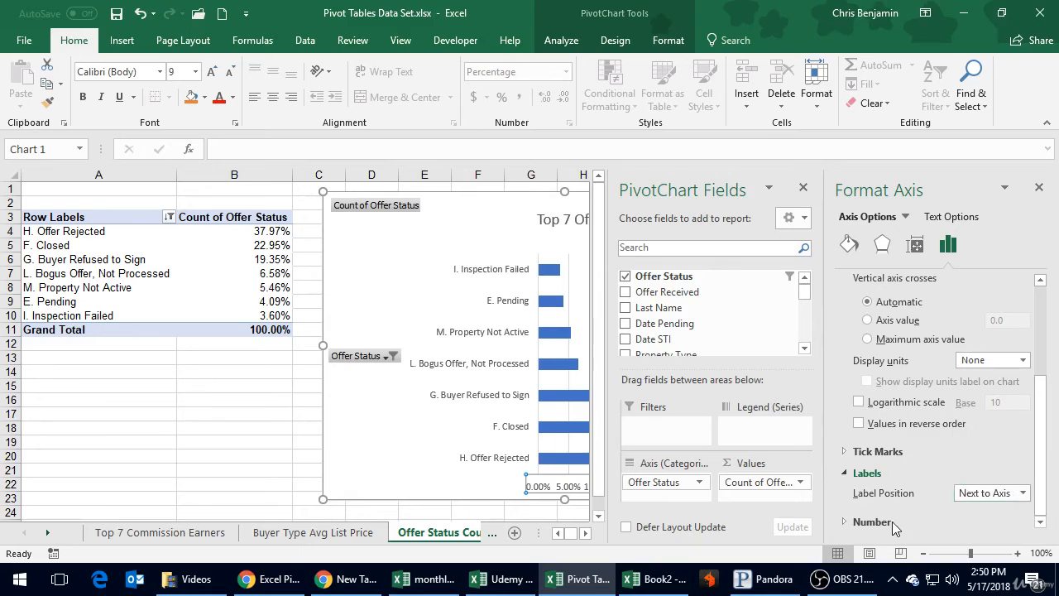
{"action": "left_click", "coordinate": [849, 523]}
{"action": "scroll", "coordinate": [938, 405], "scroll_direction": "up", "scroll_amount": 10}
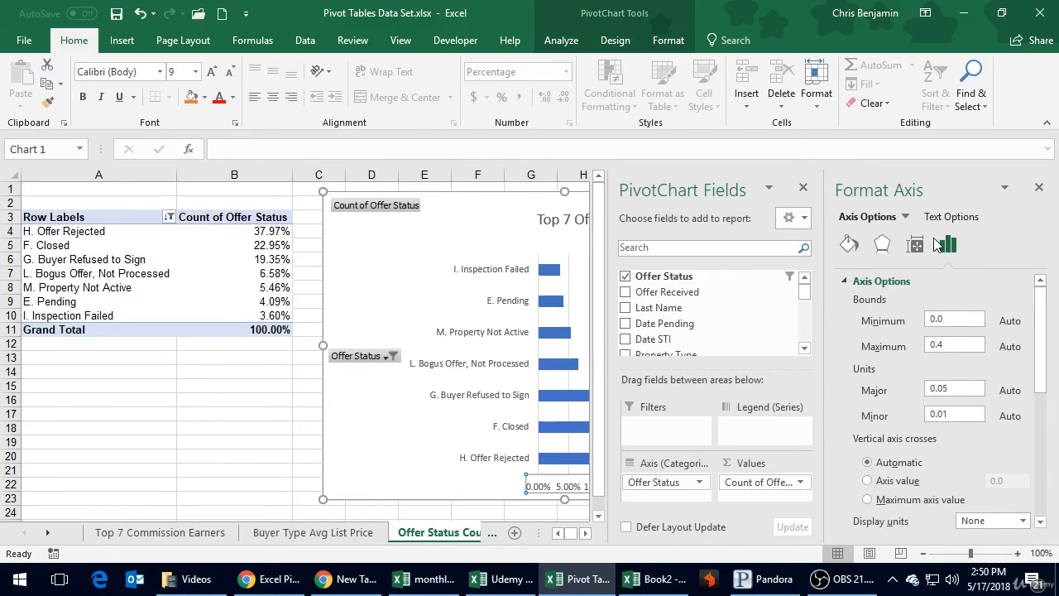
{"action": "left_click", "coordinate": [950, 218]}
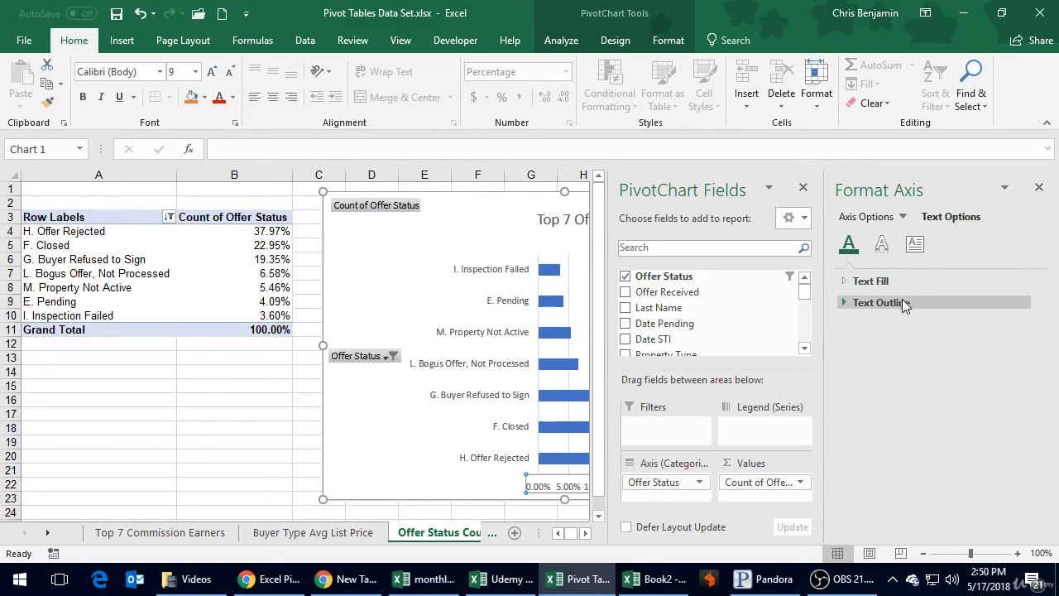
{"action": "left_click", "coordinate": [847, 303]}
{"action": "left_click", "coordinate": [842, 281]}
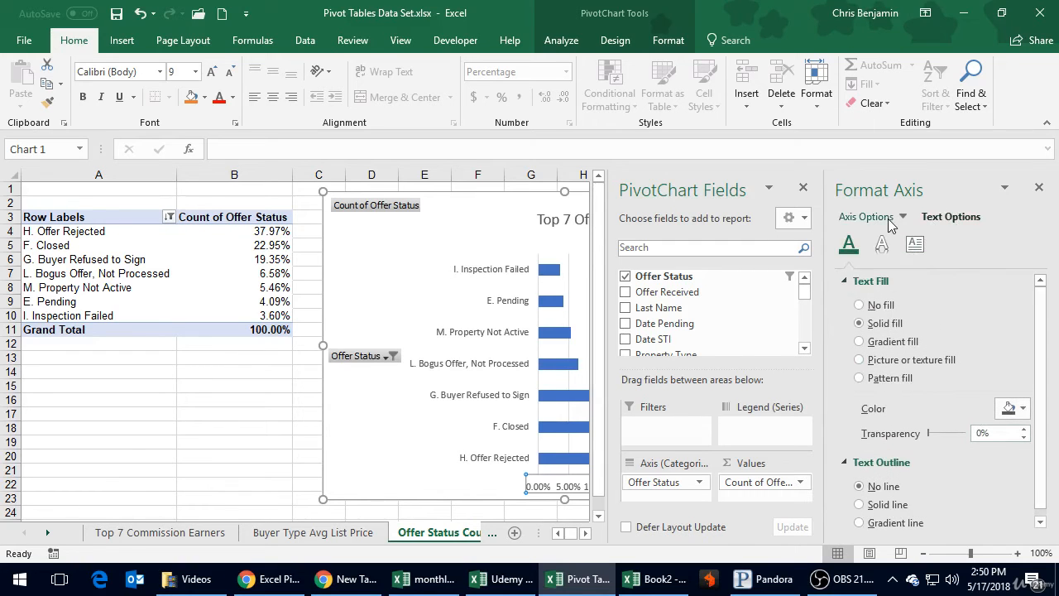
{"action": "left_click", "coordinate": [881, 243]}
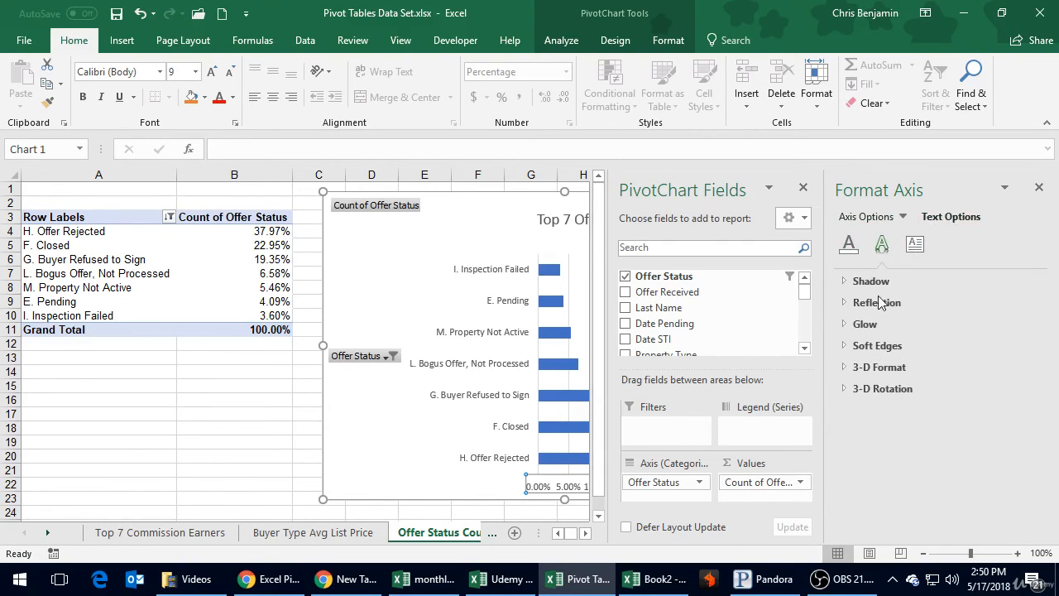
- Set the text direction of the percentage axis labels to Rotate all text 270°
{"action": "left_click", "coordinate": [917, 245]}
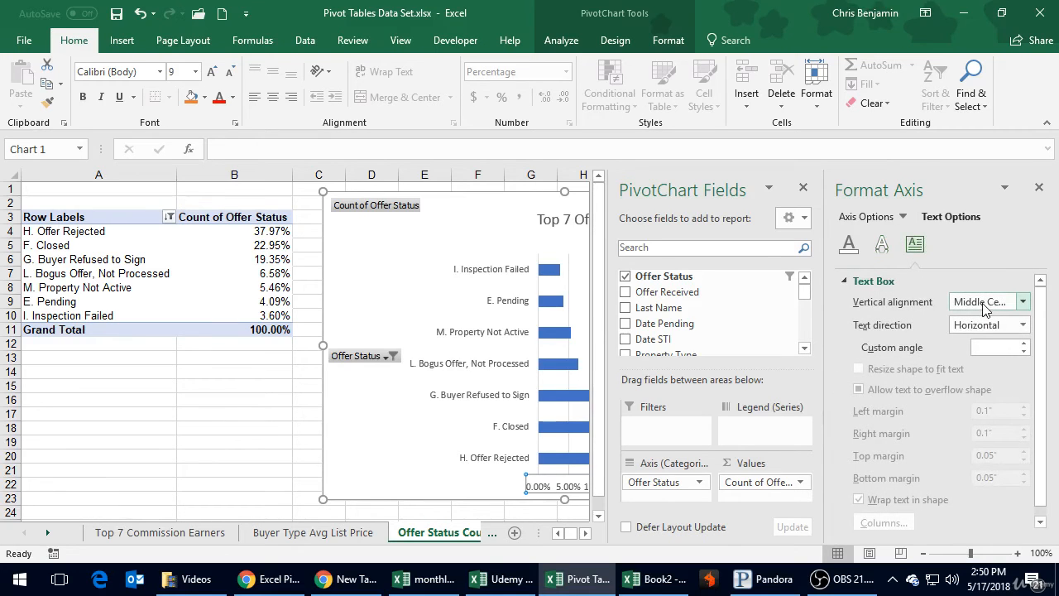
{"action": "left_click", "coordinate": [977, 327]}
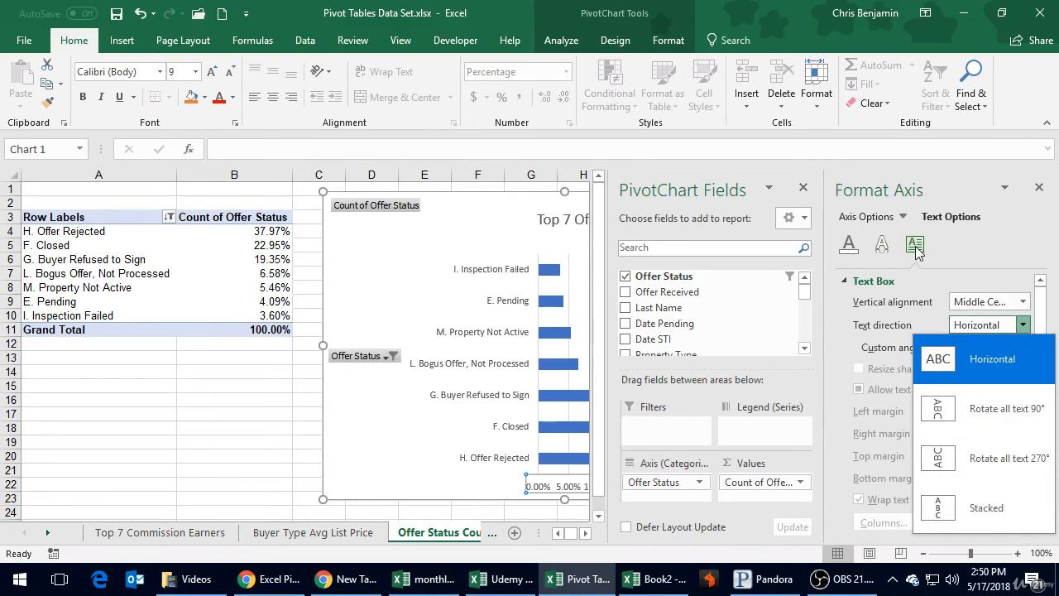
{"action": "left_click", "coordinate": [953, 250]}
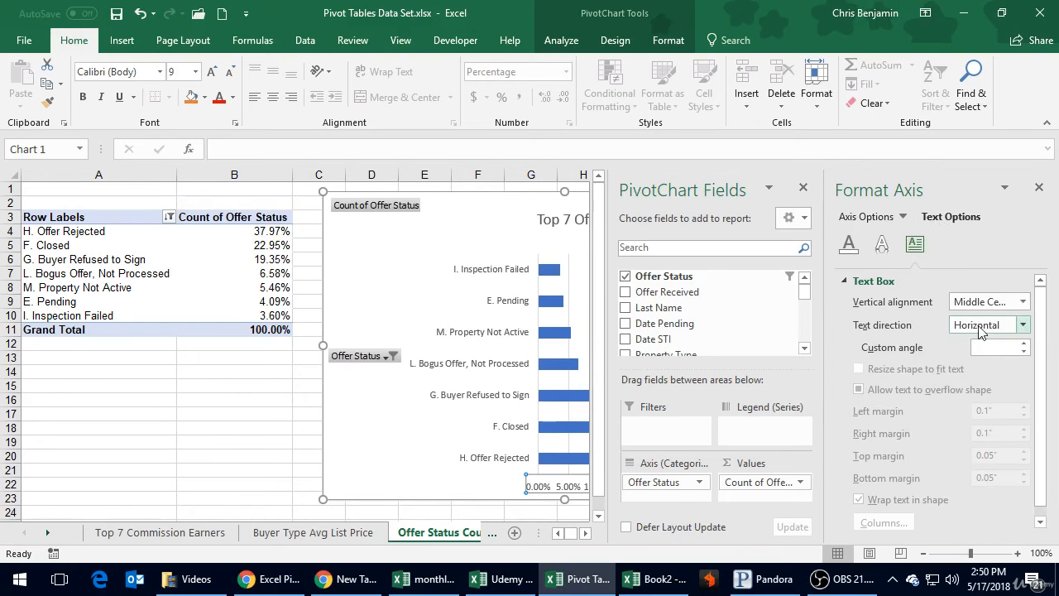
{"action": "left_click", "coordinate": [1023, 324]}
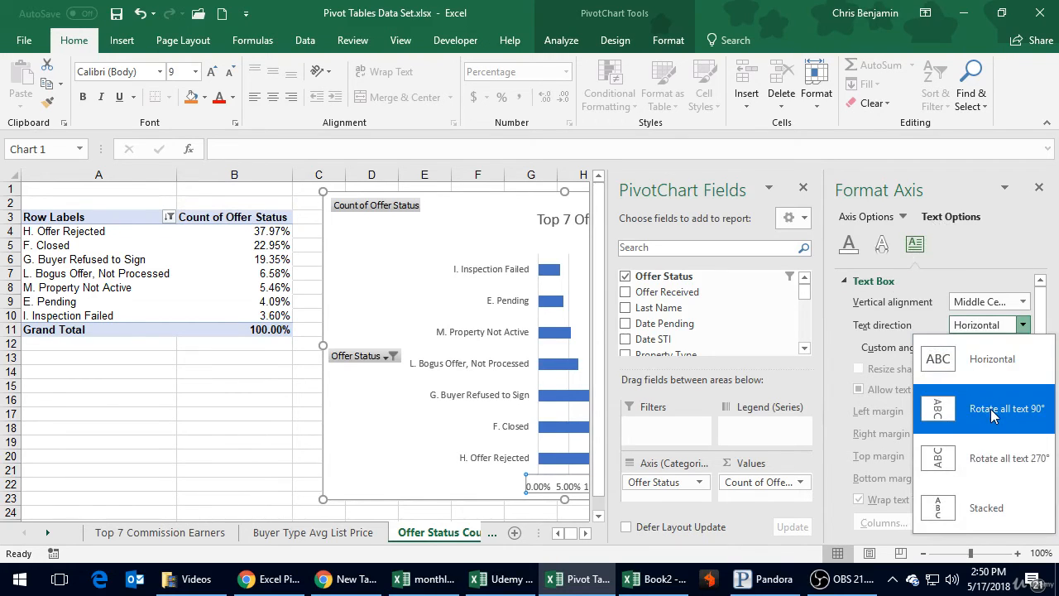
{"action": "left_click", "coordinate": [983, 460]}
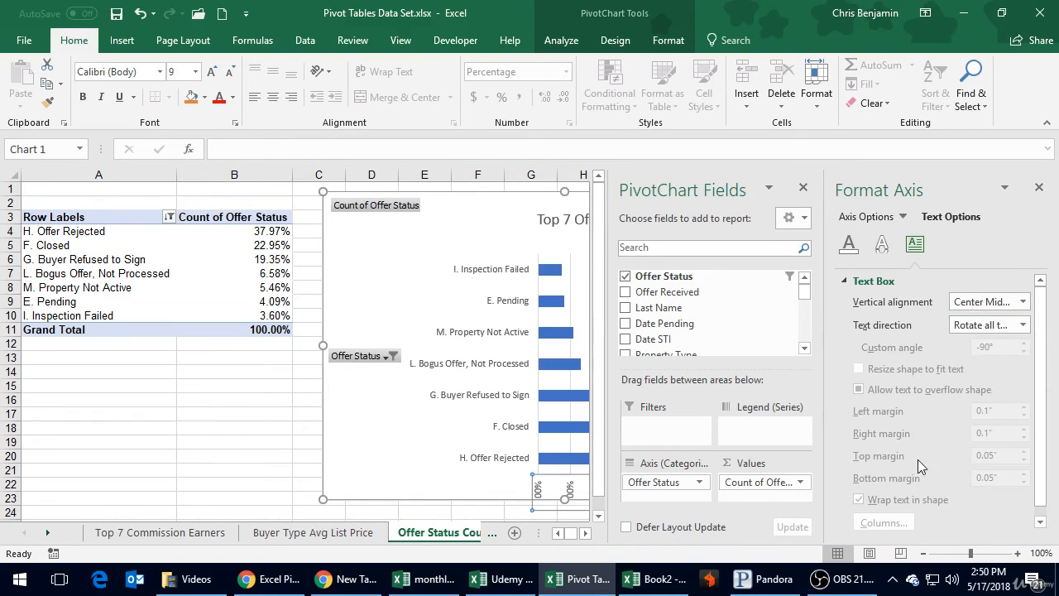
{"action": "left_click", "coordinate": [984, 325]}
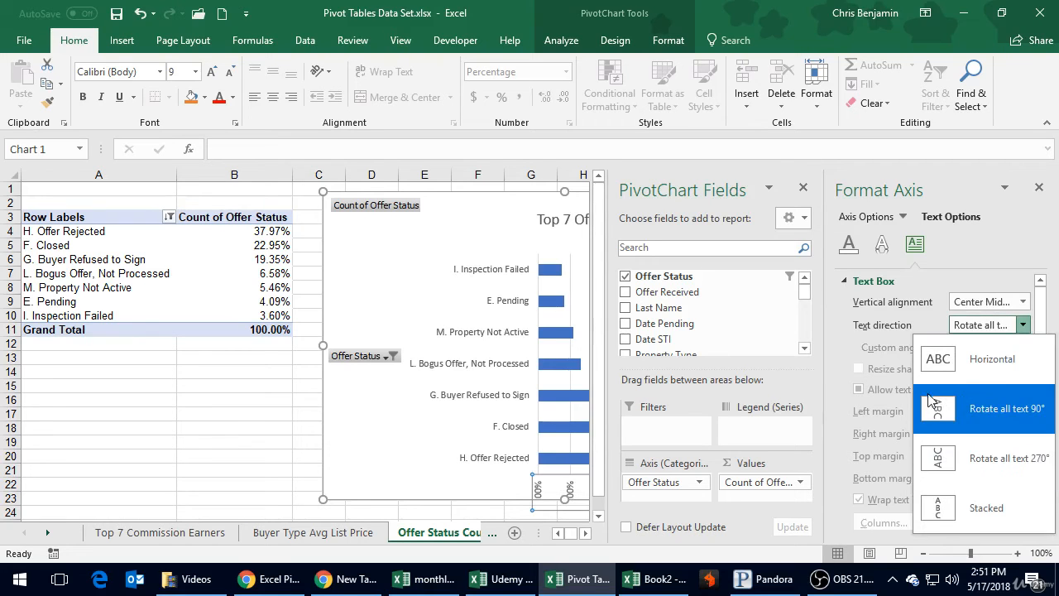
{"action": "left_click", "coordinate": [848, 344]}
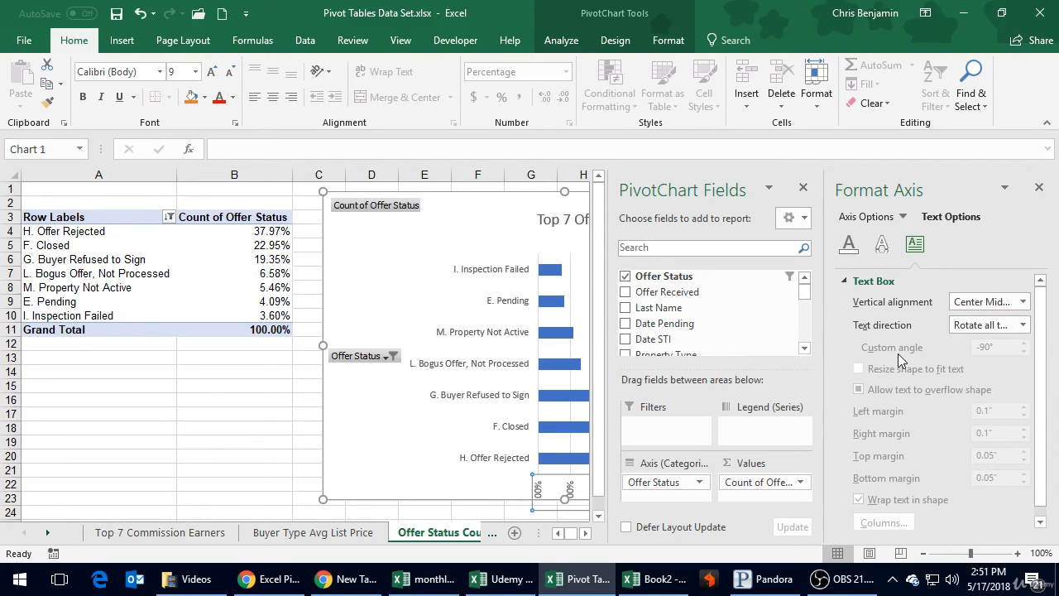
{"action": "scroll", "coordinate": [896, 411], "scroll_direction": "down", "scroll_amount": 1}
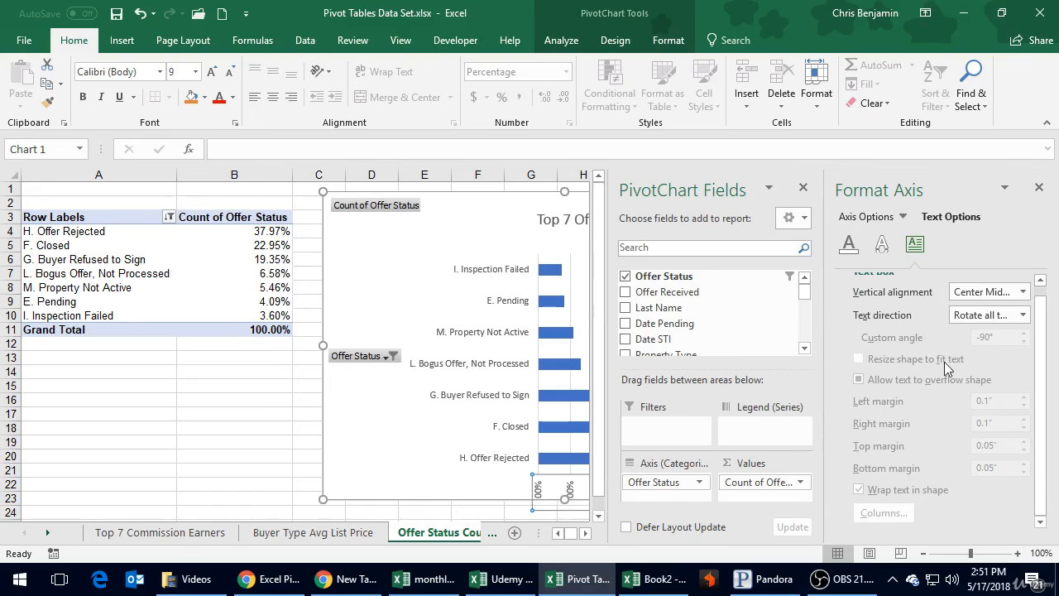
{"action": "left_click", "coordinate": [983, 300]}
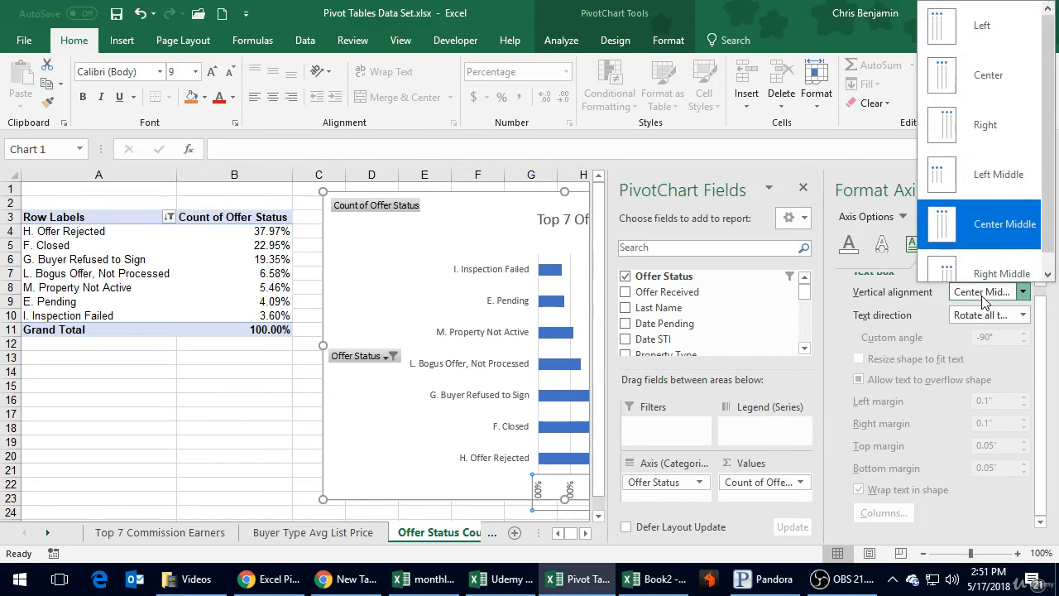
{"action": "left_click", "coordinate": [984, 300]}
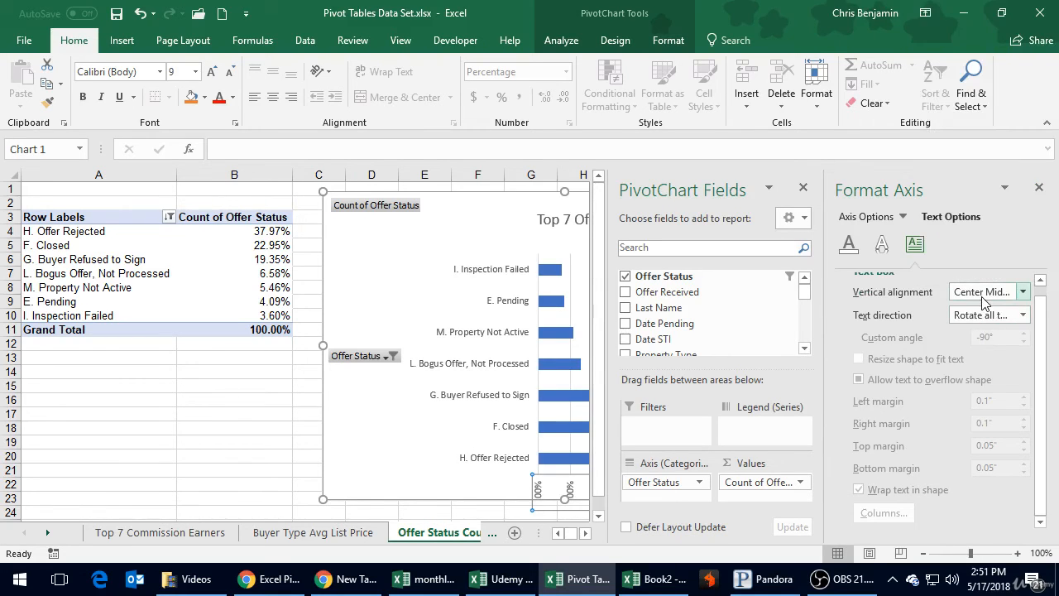
{"action": "left_click", "coordinate": [988, 314]}
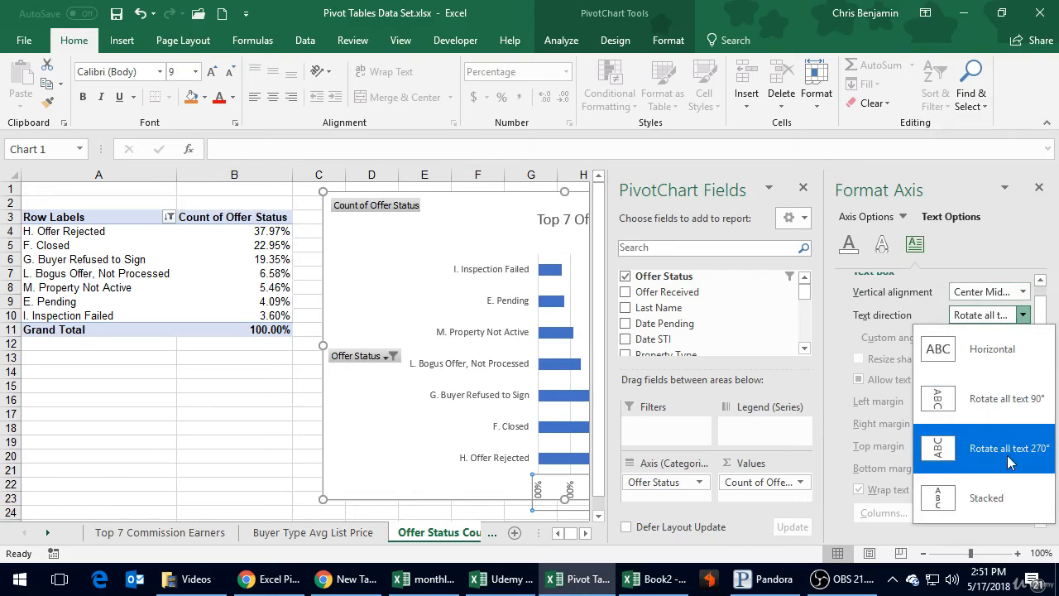
{"action": "left_click", "coordinate": [885, 405]}
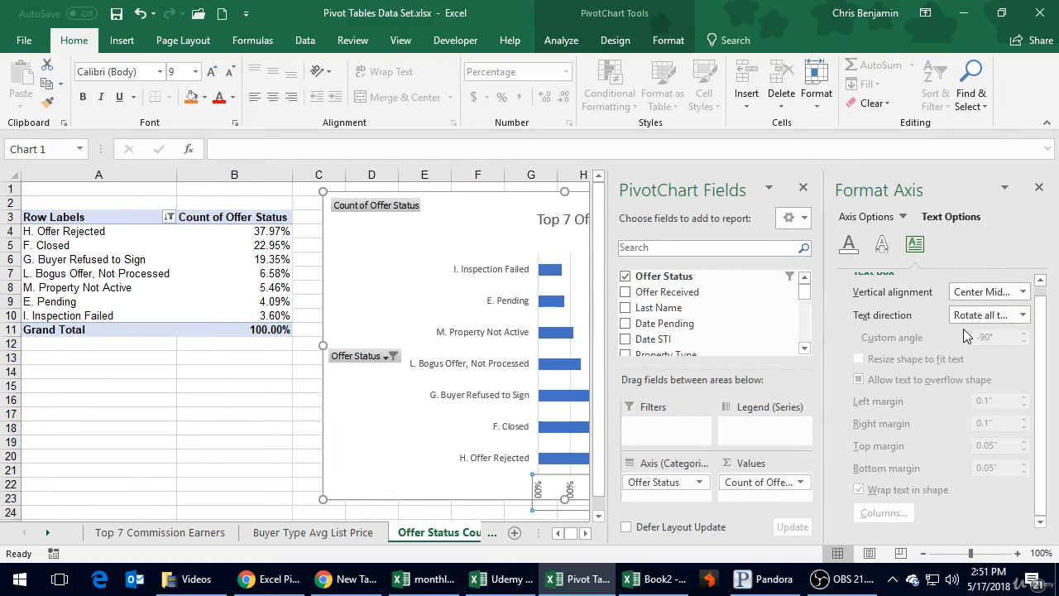
- Close the axis formatting, enlarge the PivotChart to about row 24 and shrink its plot area upward so the rotated percentage labels fit
{"action": "left_click", "coordinate": [1039, 187]}
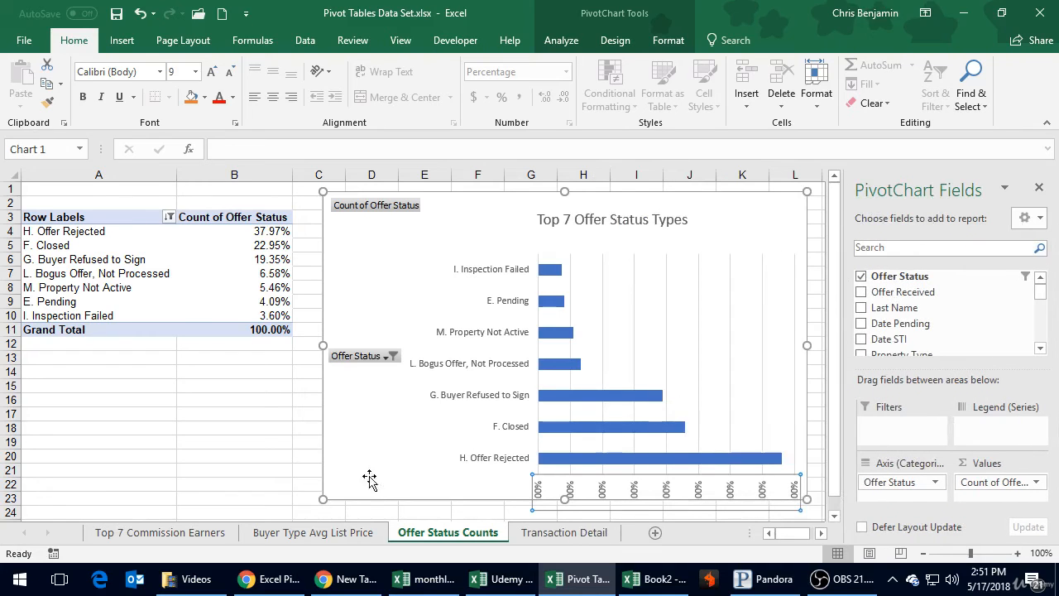
{"action": "left_click", "coordinate": [238, 426]}
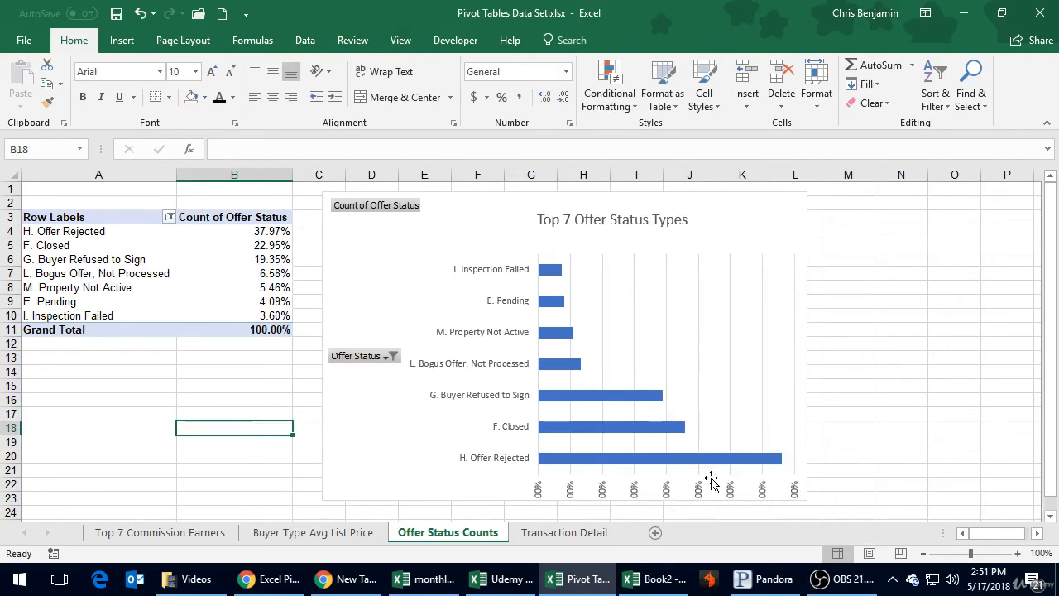
{"action": "left_click", "coordinate": [787, 252]}
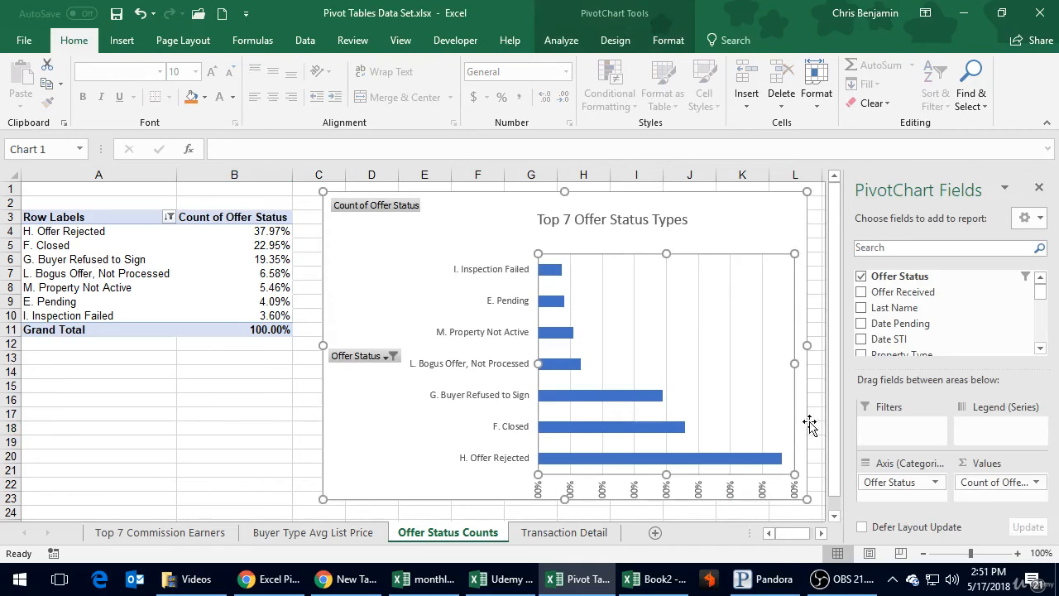
{"action": "left_click_drag", "start_coordinate": [807, 500], "coordinate": [814, 508]}
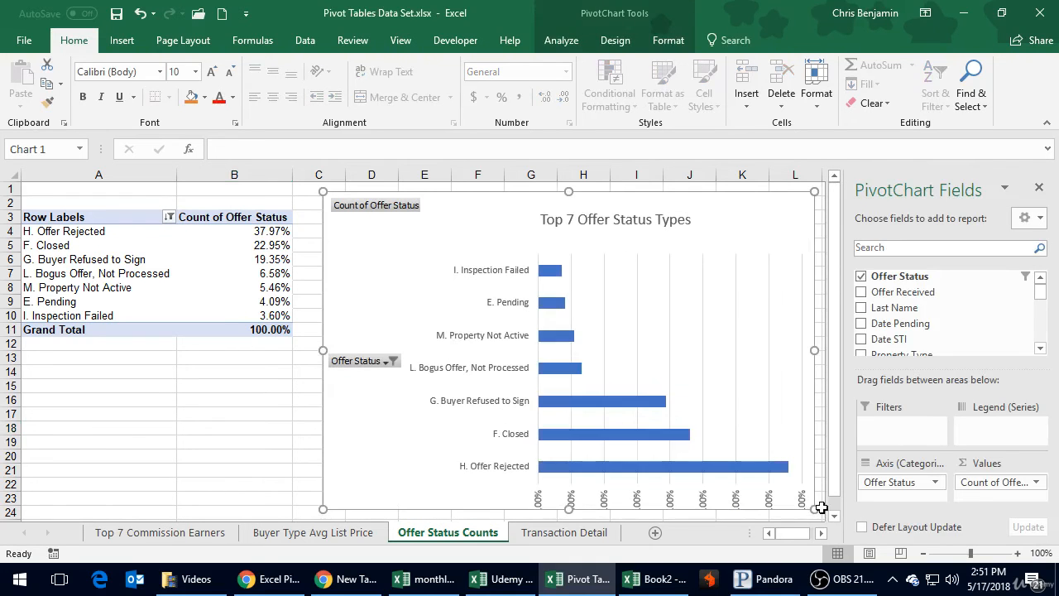
{"action": "left_click", "coordinate": [788, 462]}
{"action": "left_click", "coordinate": [765, 435]}
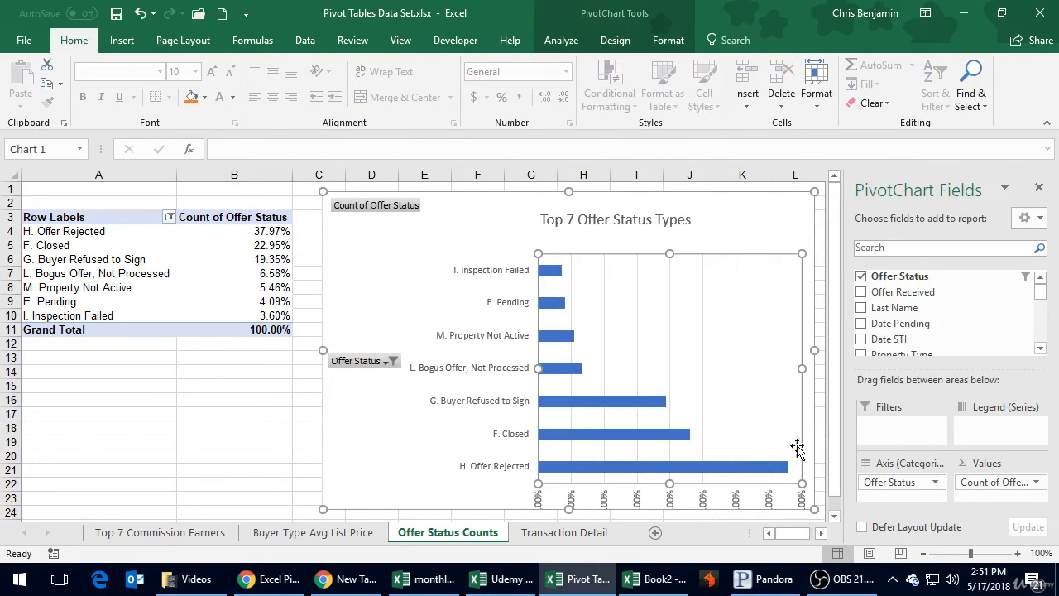
{"action": "left_click_drag", "start_coordinate": [801, 483], "coordinate": [795, 456]}
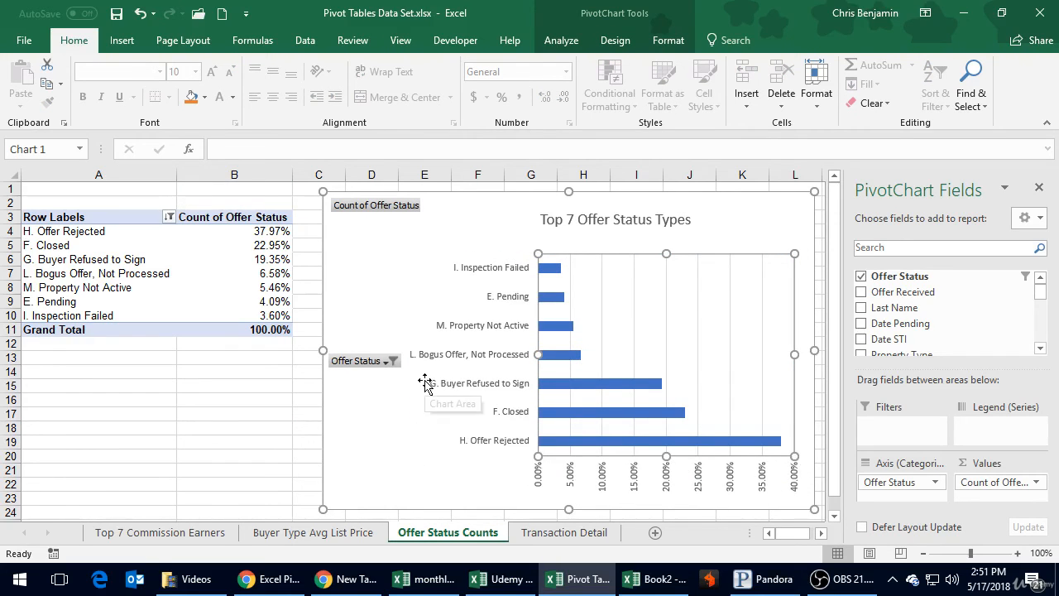
- Extend the plot area slightly to the left, keeping the category labels clear of the Offer Status field button, and save the workbook
{"action": "left_click_drag", "start_coordinate": [537, 353], "coordinate": [491, 358]}
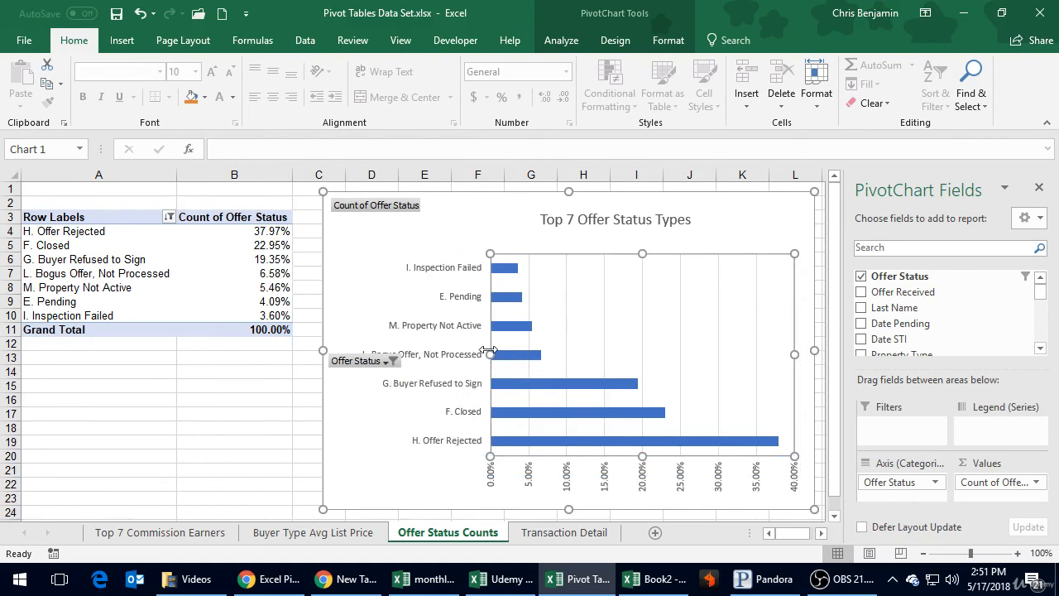
{"action": "left_click_drag", "start_coordinate": [490, 353], "coordinate": [532, 355]}
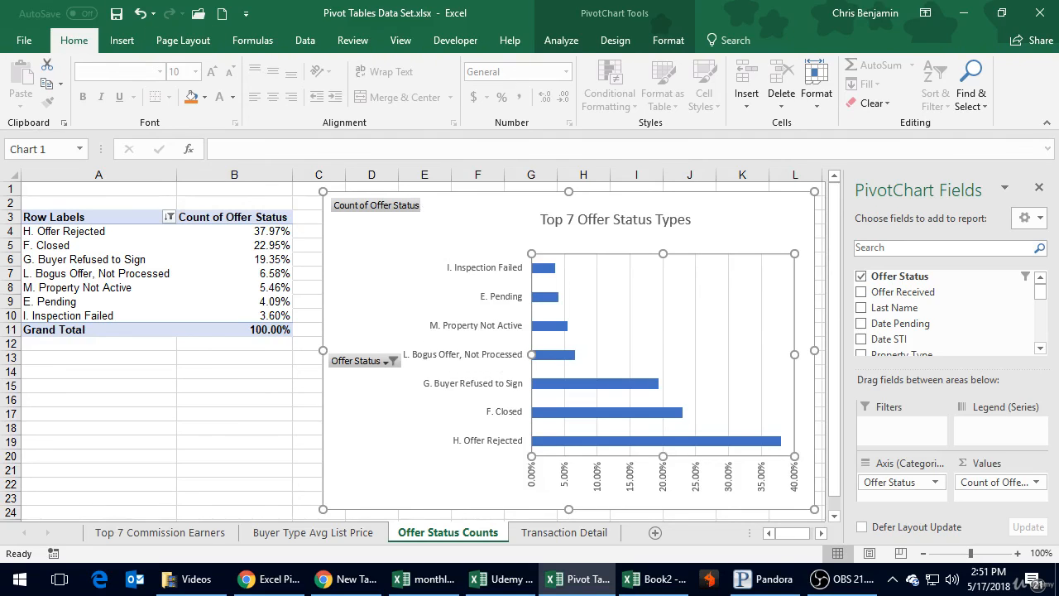
{"action": "left_click", "coordinate": [118, 15]}
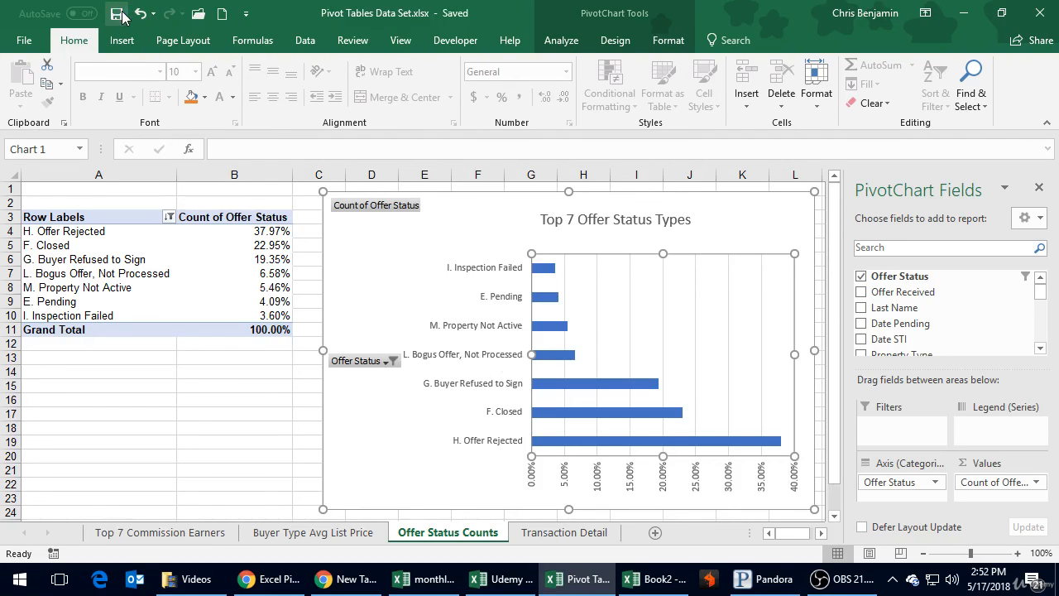